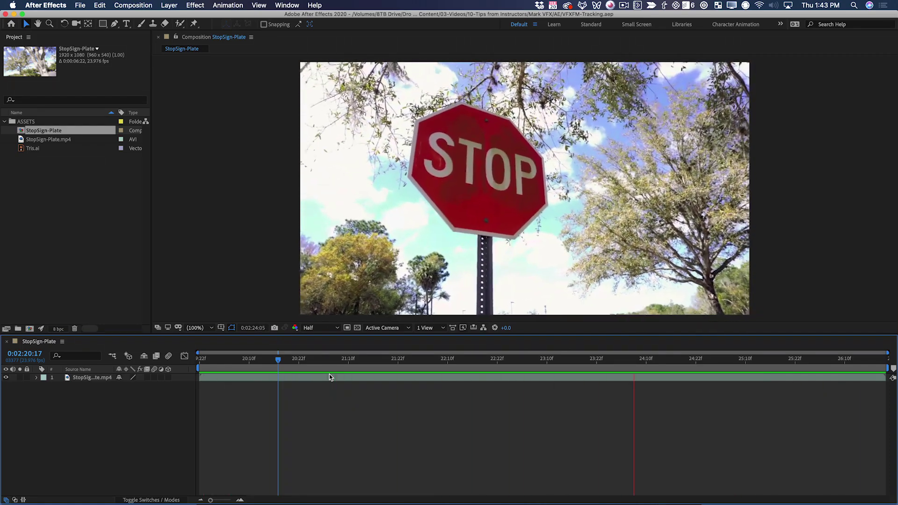
Stop playback and apply the Boris FX Mocha AE tracking effect to the stop-sign footage
key(space)
click(102, 378)
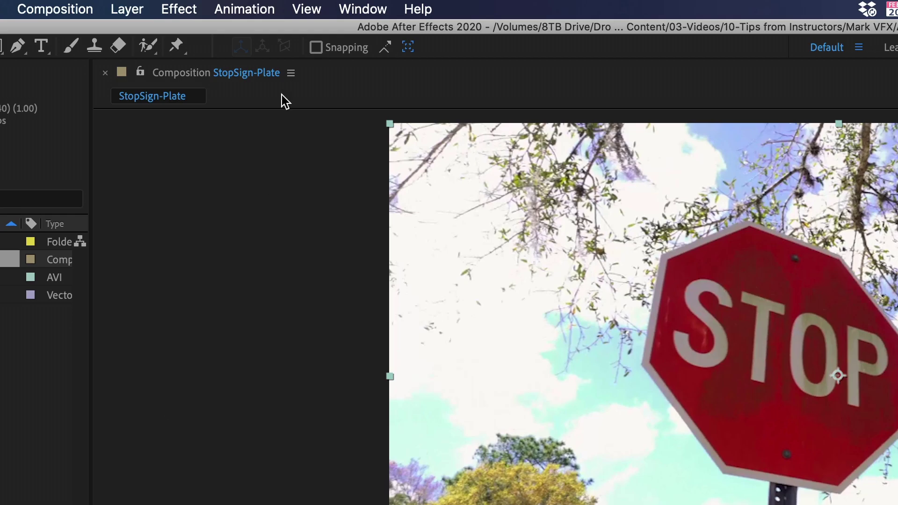
click(232, 5)
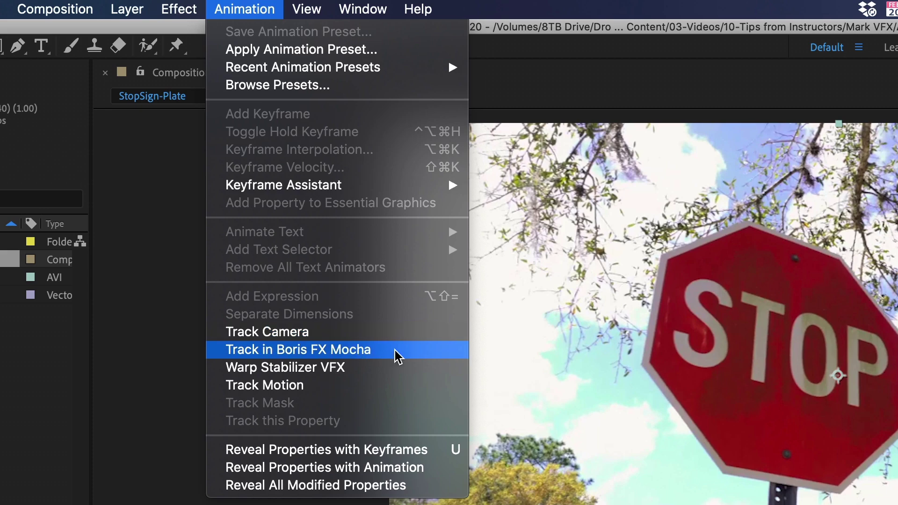
click(395, 352)
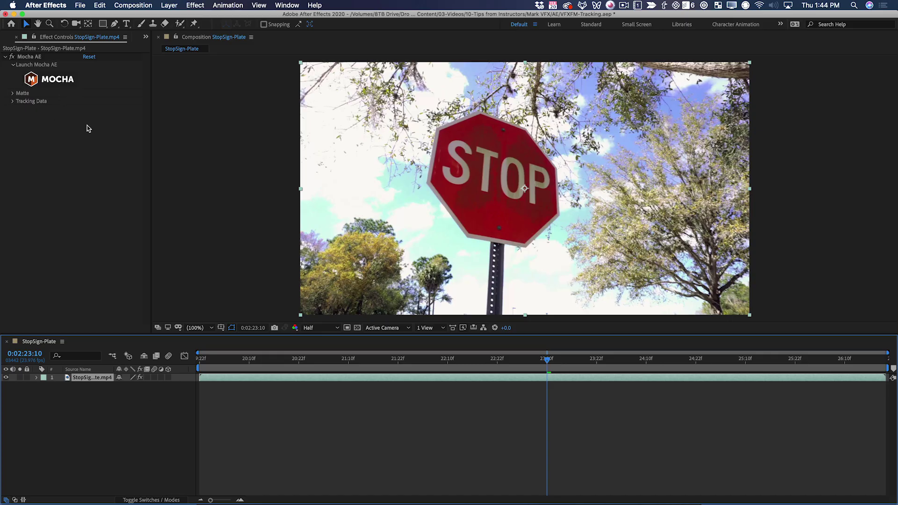
Set the preview resolution from Half to Full and launch the footage in Mocha AE
click(58, 80)
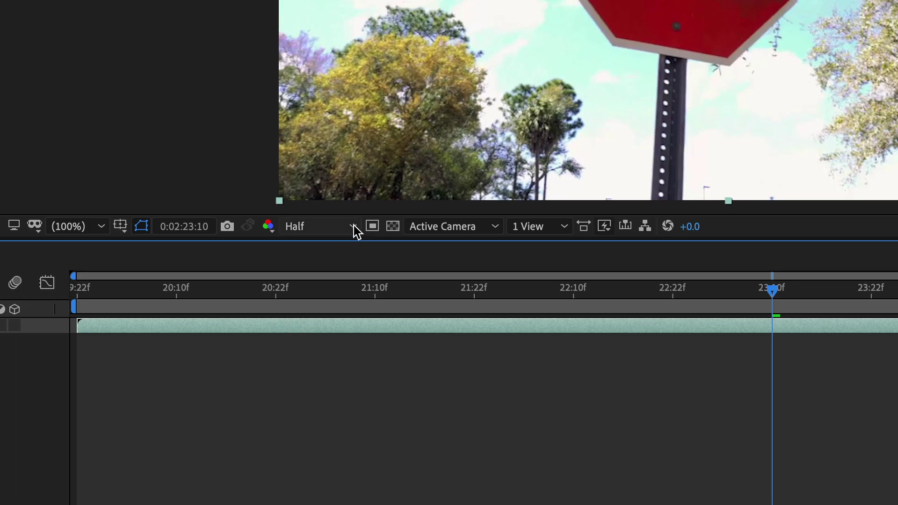
click(337, 329)
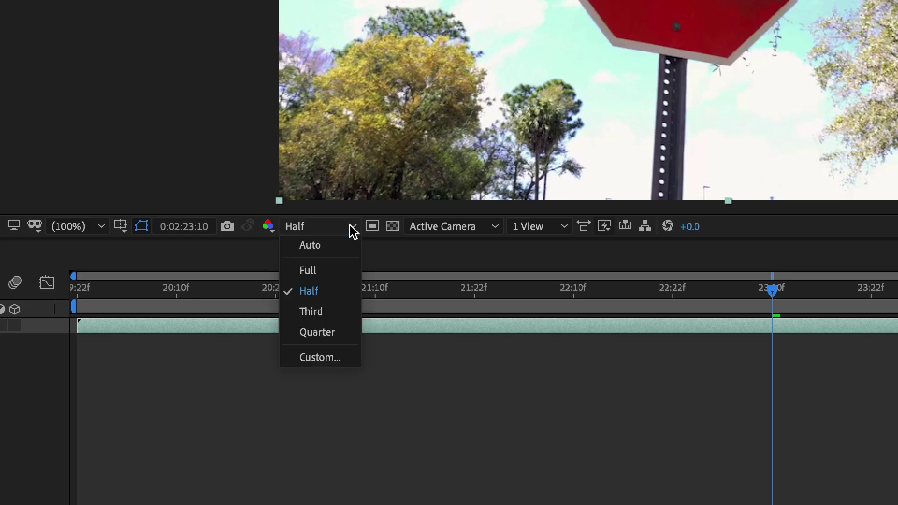
click(316, 350)
click(61, 80)
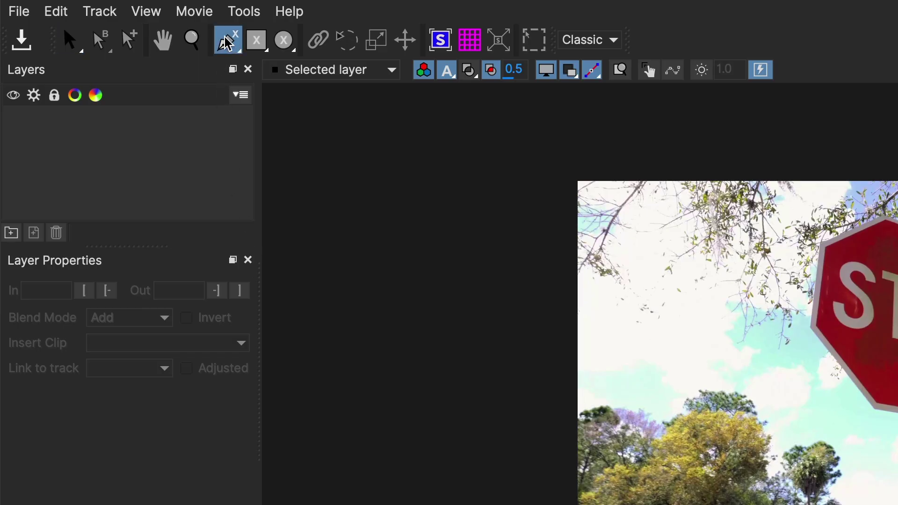
Draw an X-spline shape around the zoomed stop sign and enable Perspective motion
key(z)
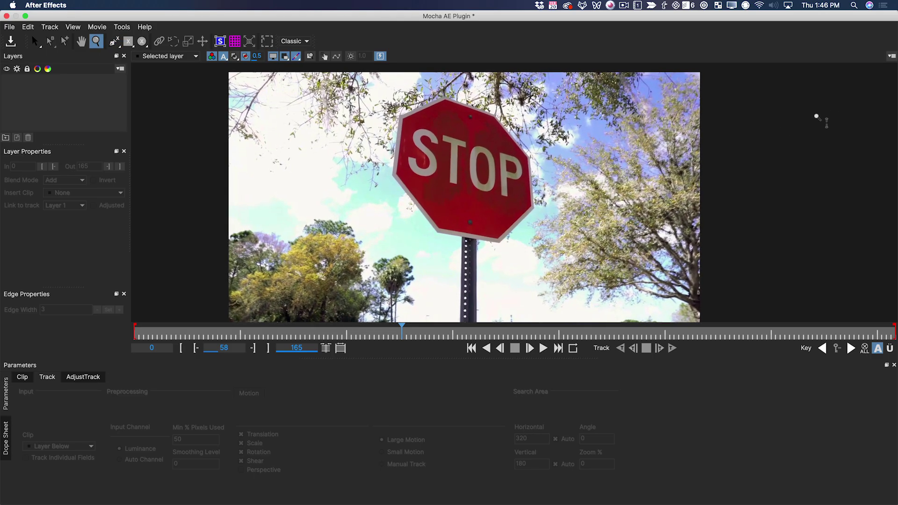
key(ctrl+l)
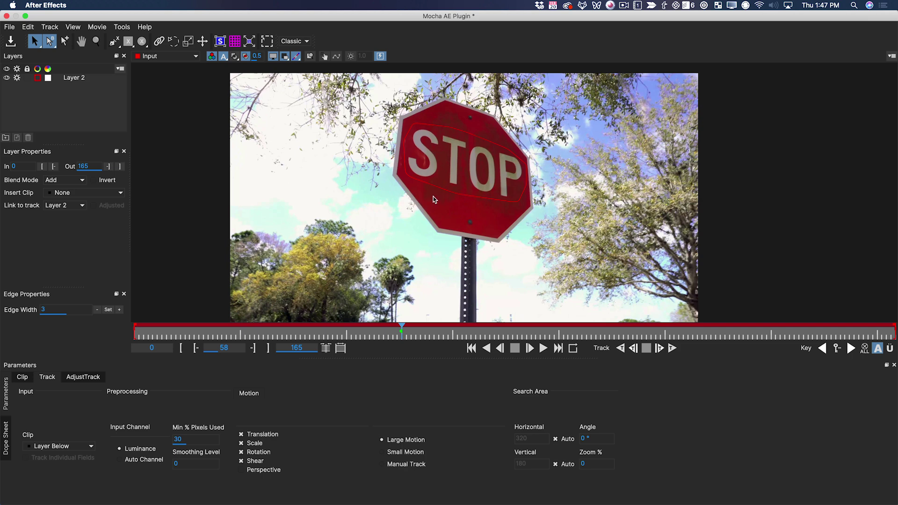
click(242, 470)
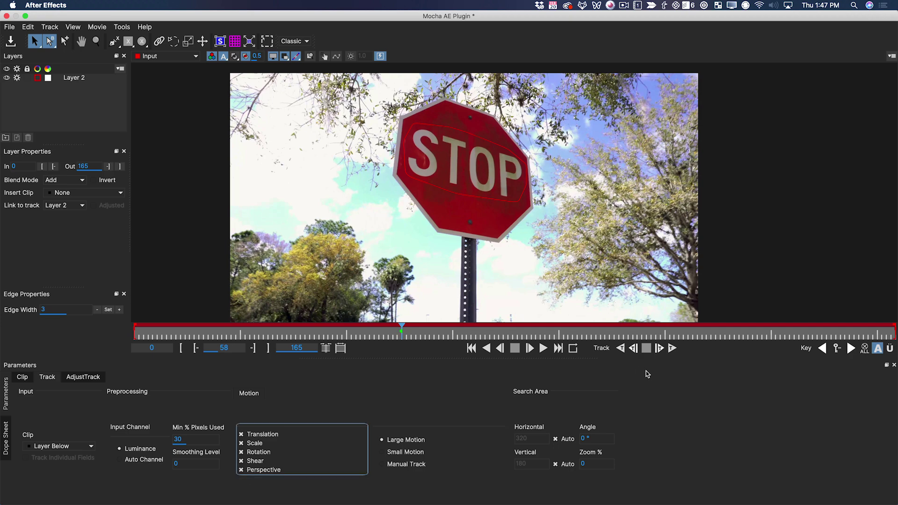
Track the sign forward to the end, then backward from frame 58, dismissing the warning
click(672, 348)
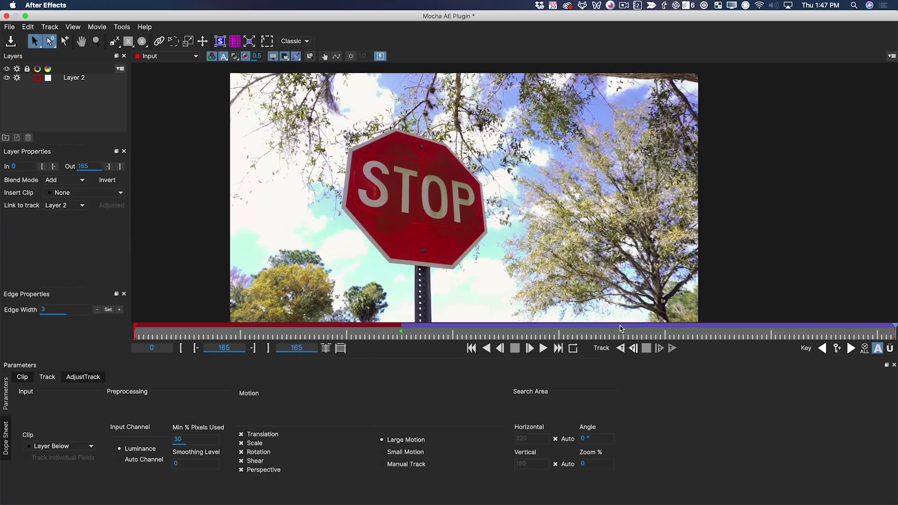
drag(414, 333, 400, 333)
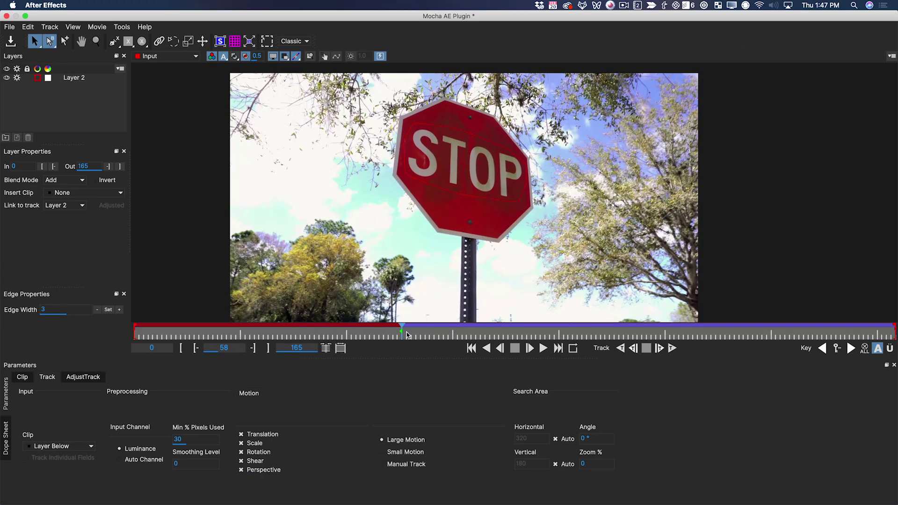
click(621, 349)
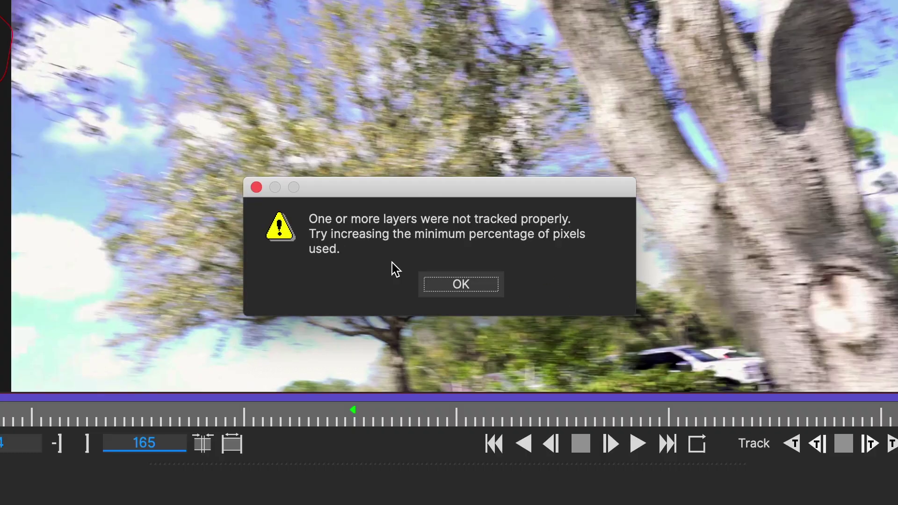
click(461, 283)
drag(204, 335, 468, 322)
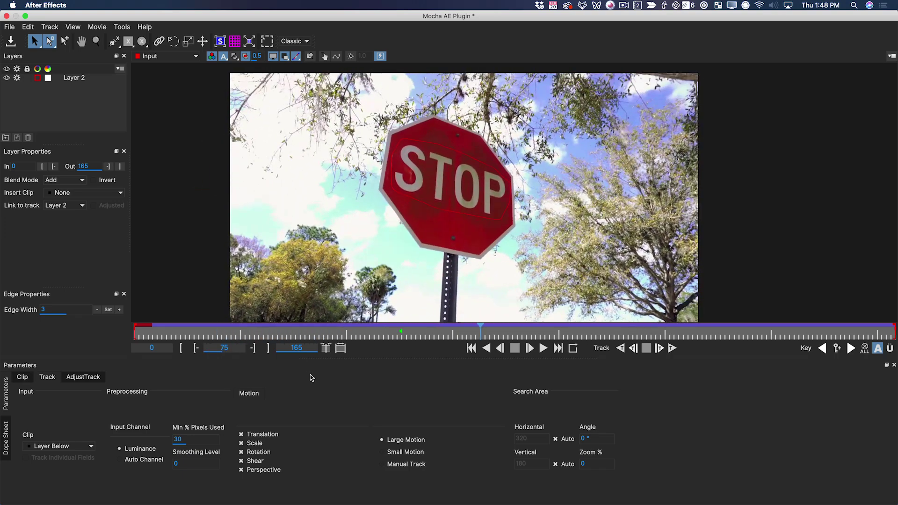
Rename Layer 2 to 'Stop Sign'
double_click(79, 78)
text(Stop S)
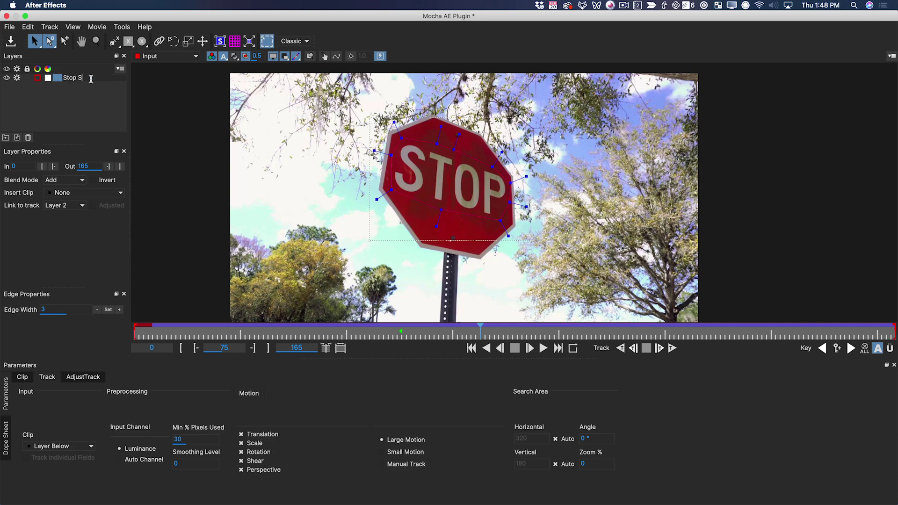
text(ign)
key(Return)
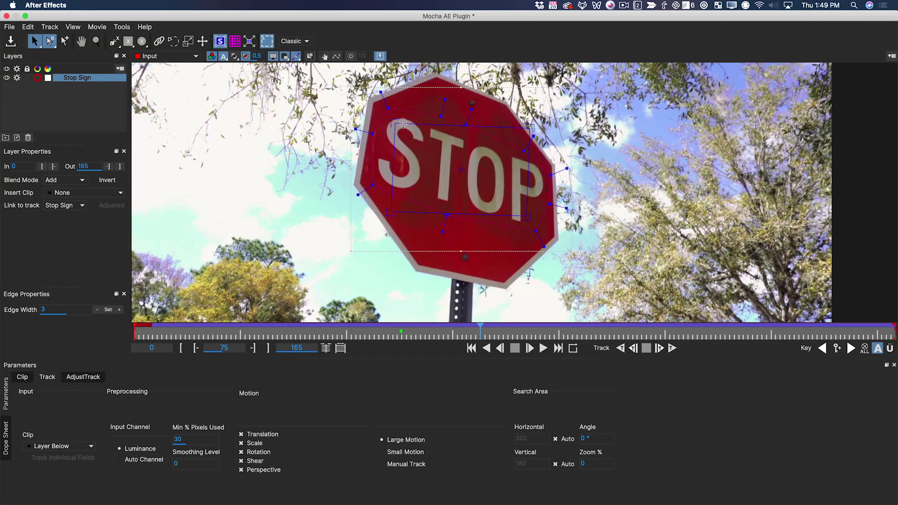
Fit the surface's top-left and bottom-right corners to the sign and insert the Grid16x16 clip
drag(393, 123, 380, 104)
drag(527, 227, 555, 237)
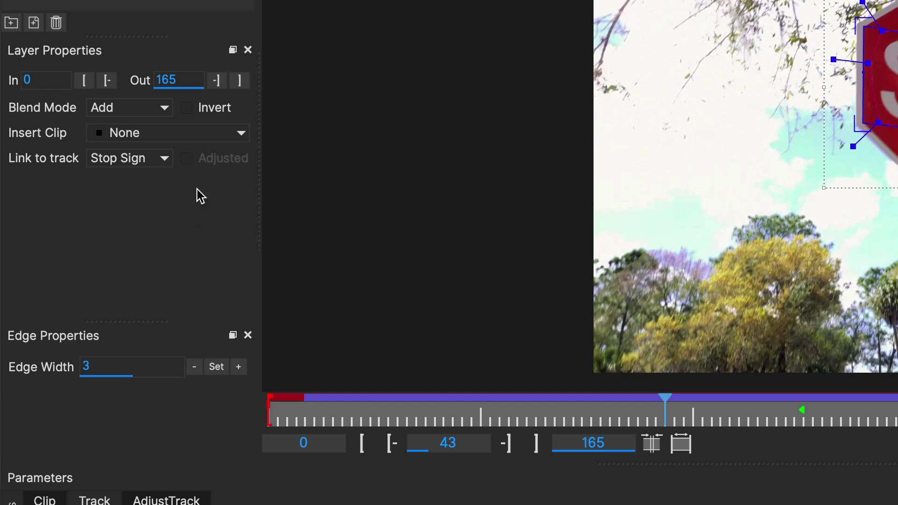
click(227, 141)
click(178, 209)
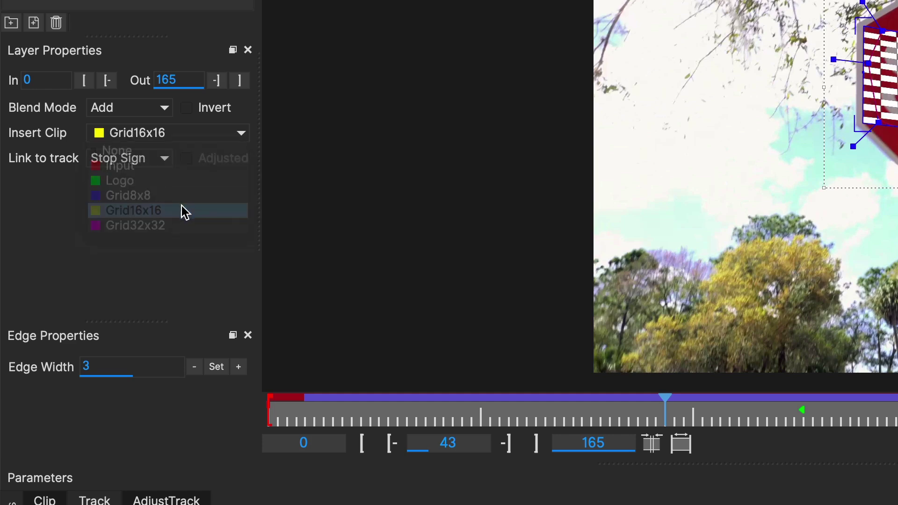
Play the clip to check the grid follows the sign, then save the Mocha project
key(space)
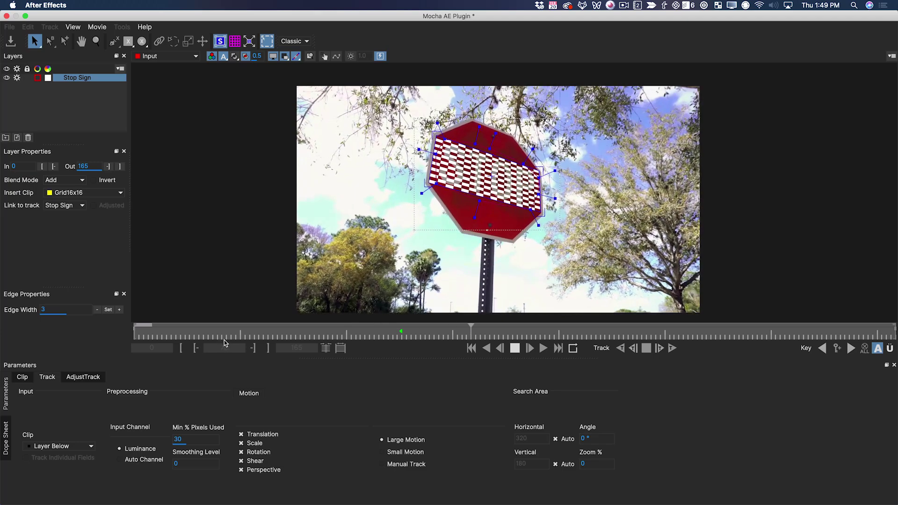
key(space)
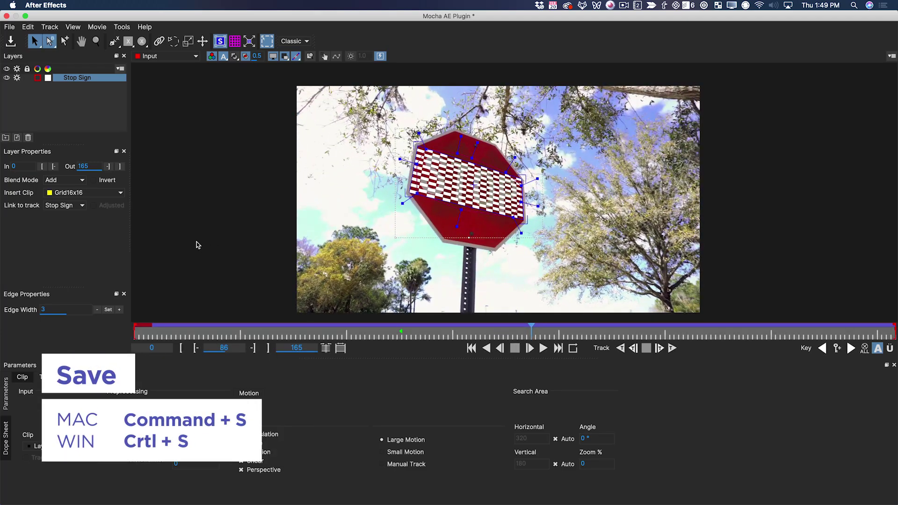
key(super+s)
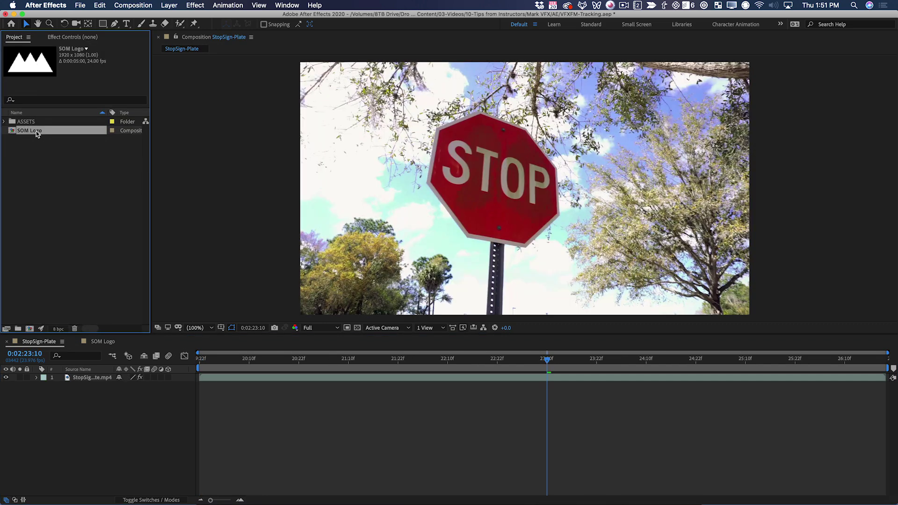
Place the SOM Logo comp above the stop-sign footage and open the footage's Tracking Data settings
drag(36, 131, 102, 381)
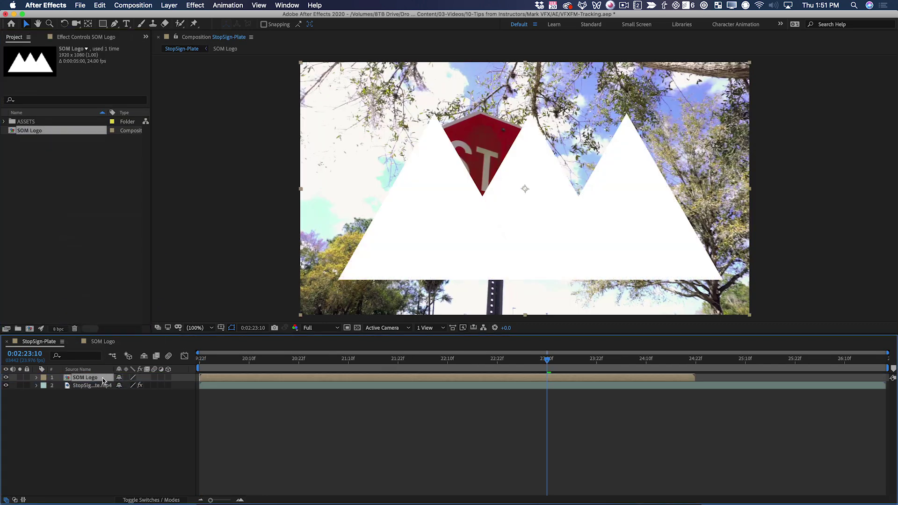
click(92, 385)
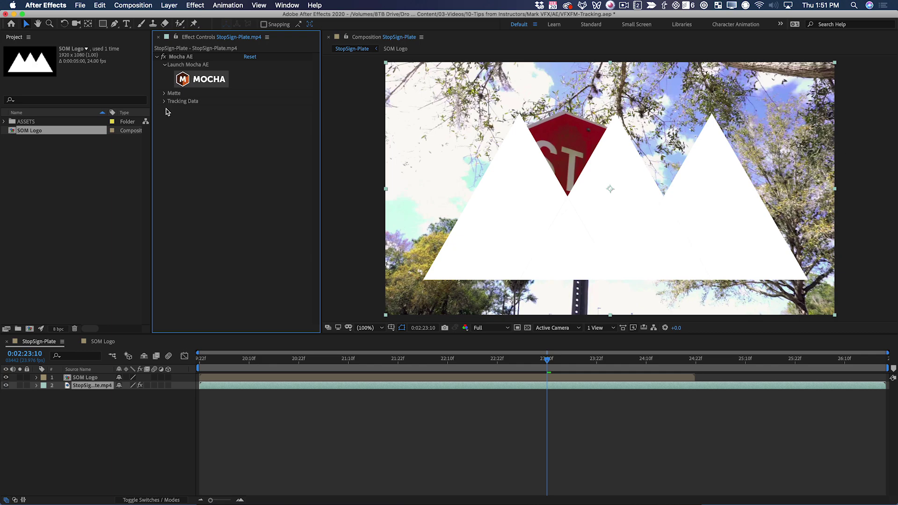
click(164, 101)
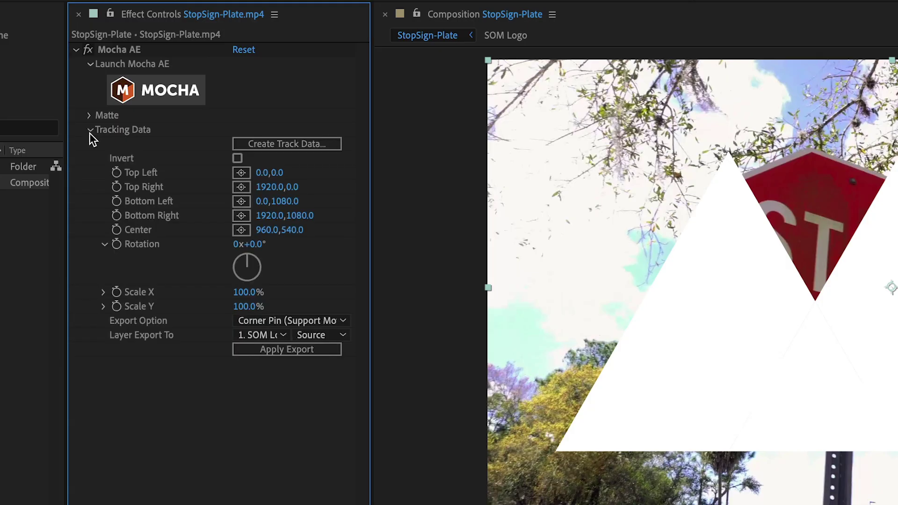
Load the Stop Sign track into the Mocha AE effect and hide the SOM Logo layer
click(313, 144)
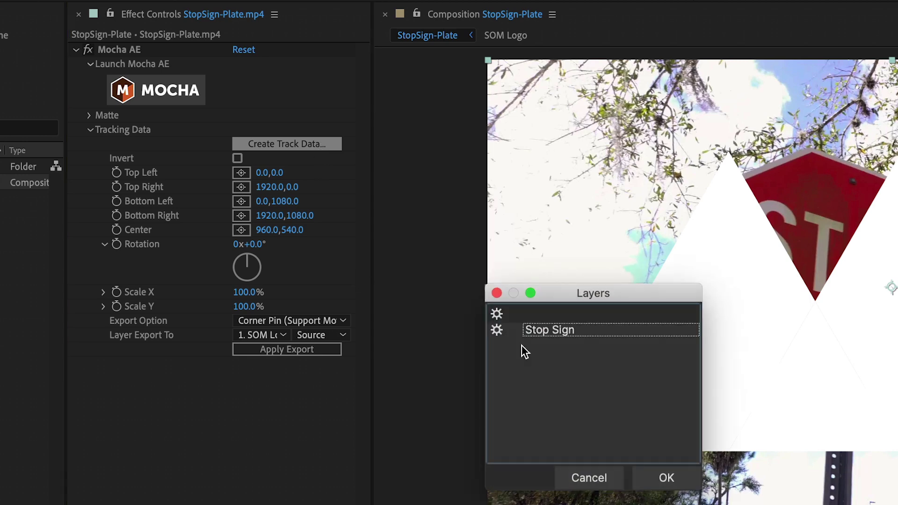
click(575, 329)
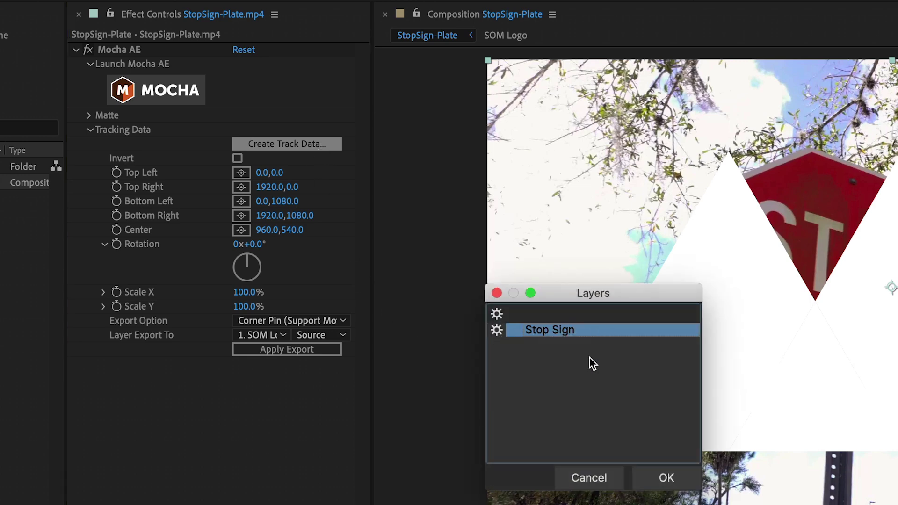
click(666, 478)
click(6, 377)
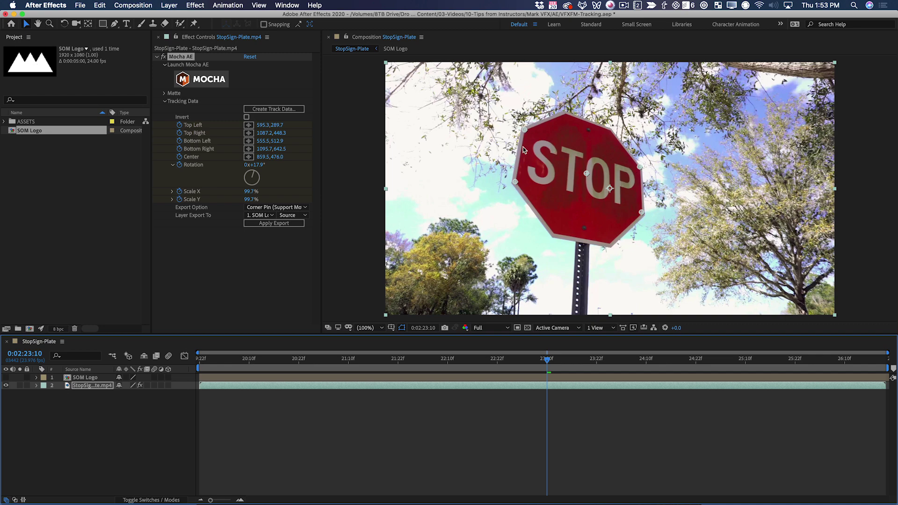
Export the Stop Sign track as Corner Pin (Support Motion Blur) to layer 1. SOM Logo
drag(387, 358, 345, 359)
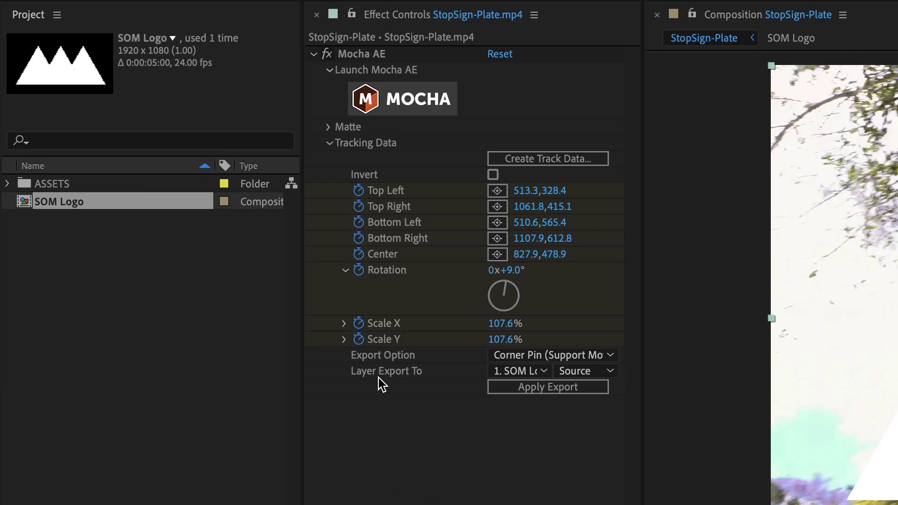
click(594, 357)
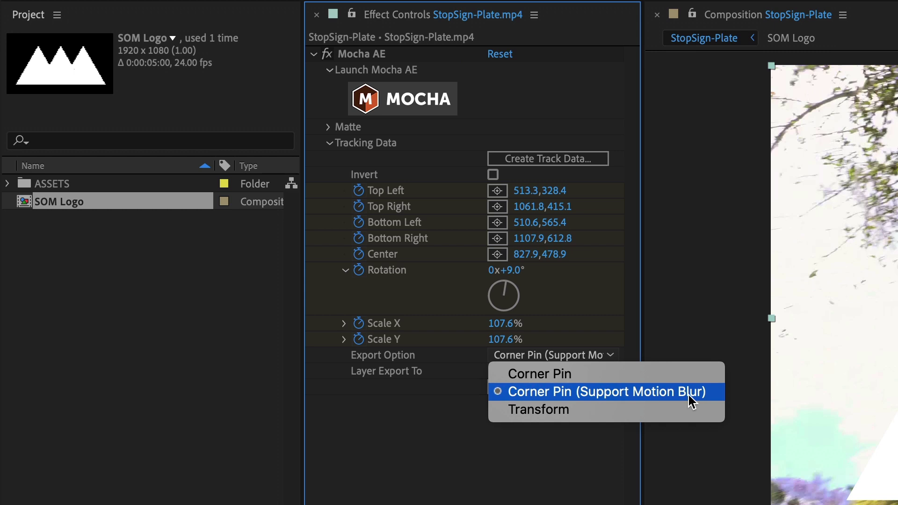
click(717, 394)
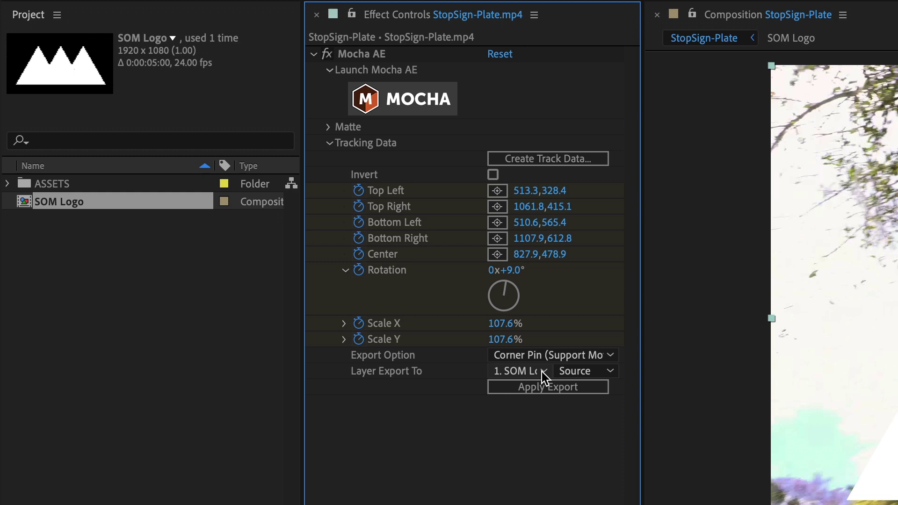
click(543, 372)
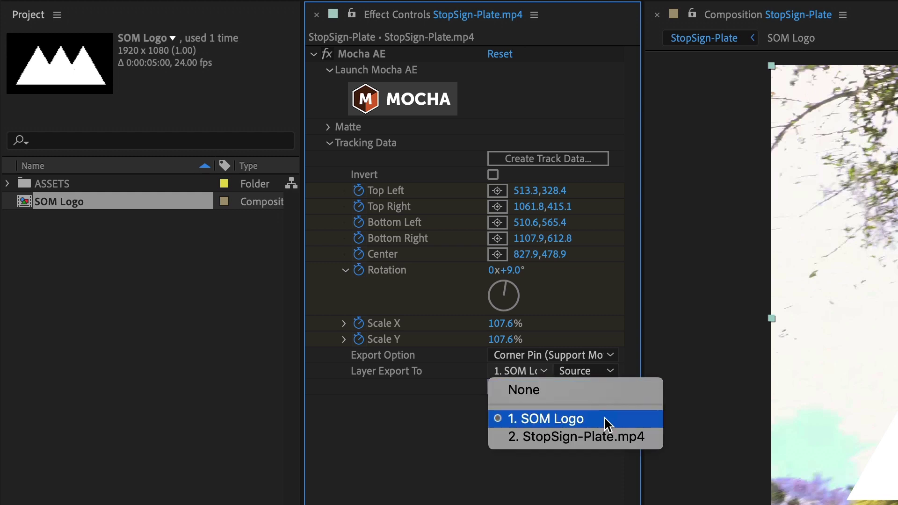
click(548, 418)
click(547, 387)
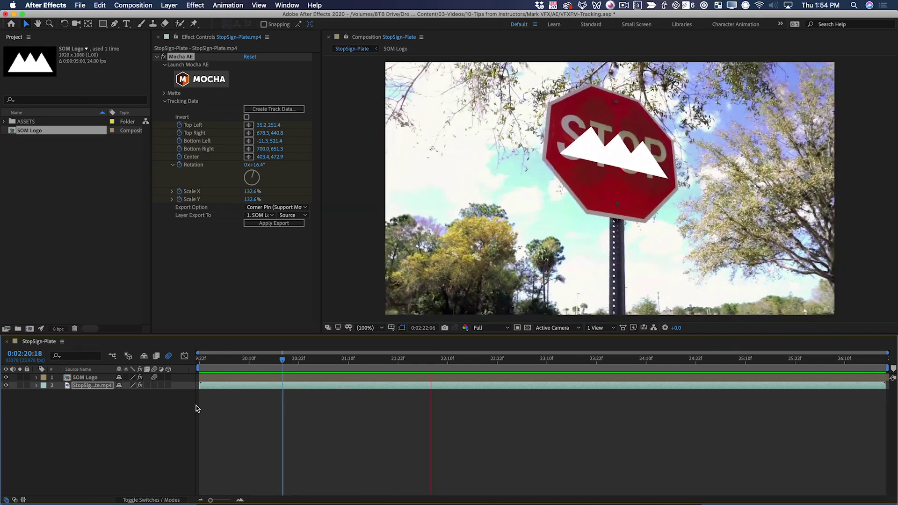
Stop playback and zoom the Composition viewer to 200% on the stop sign
key(space)
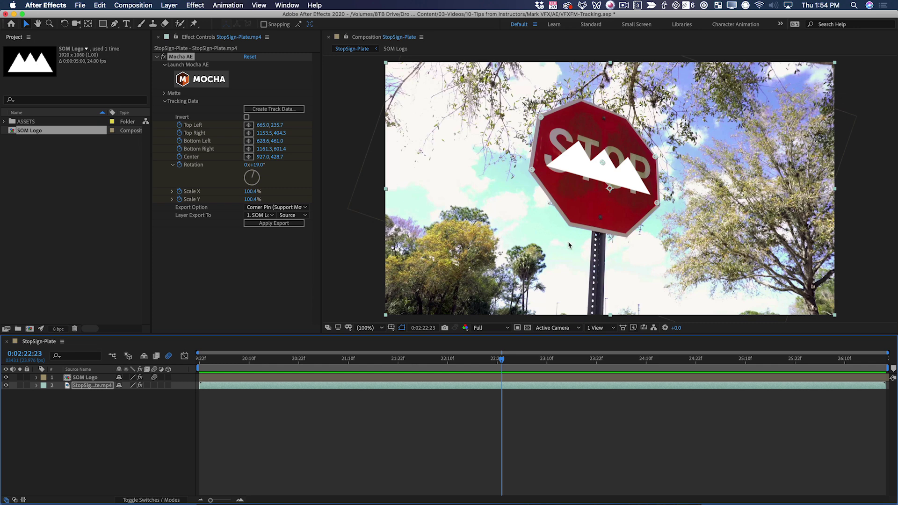
scroll(572, 247, up, 2)
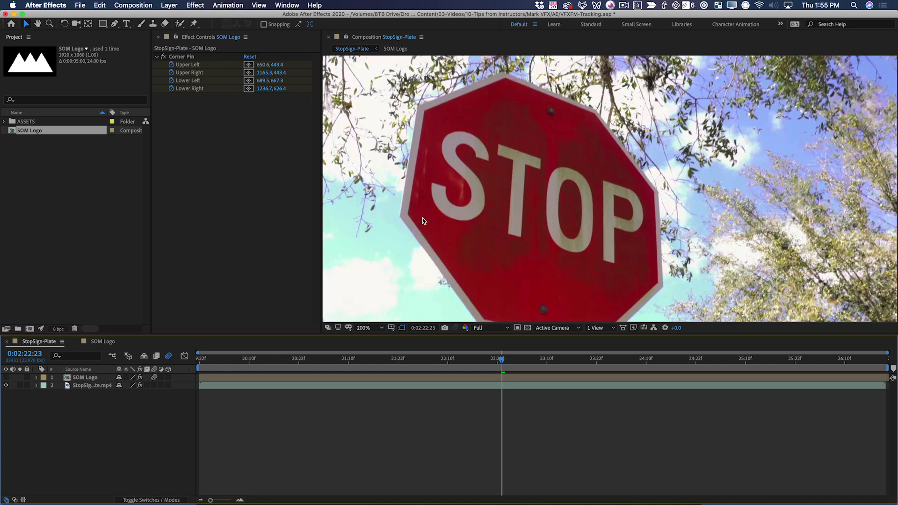
Remove the SOM Logo layer and scrub through the stop-sign shot
click(100, 341)
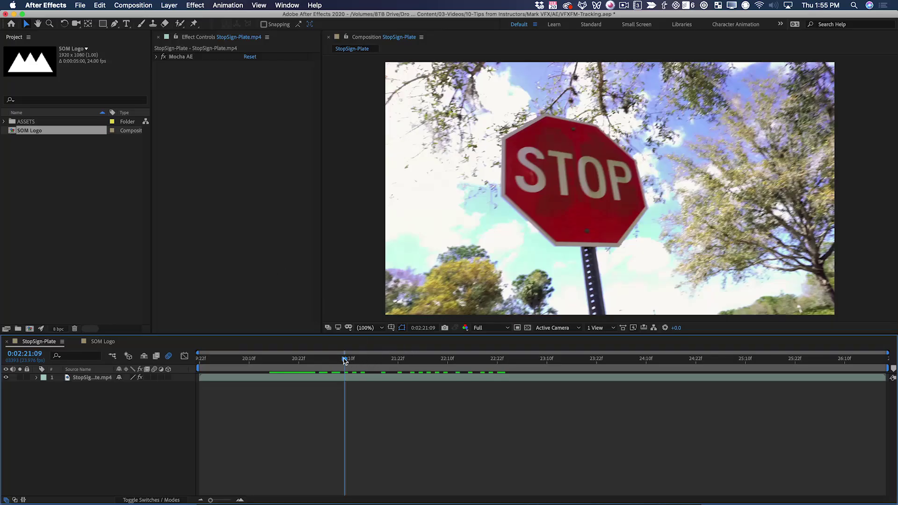
drag(342, 363, 435, 363)
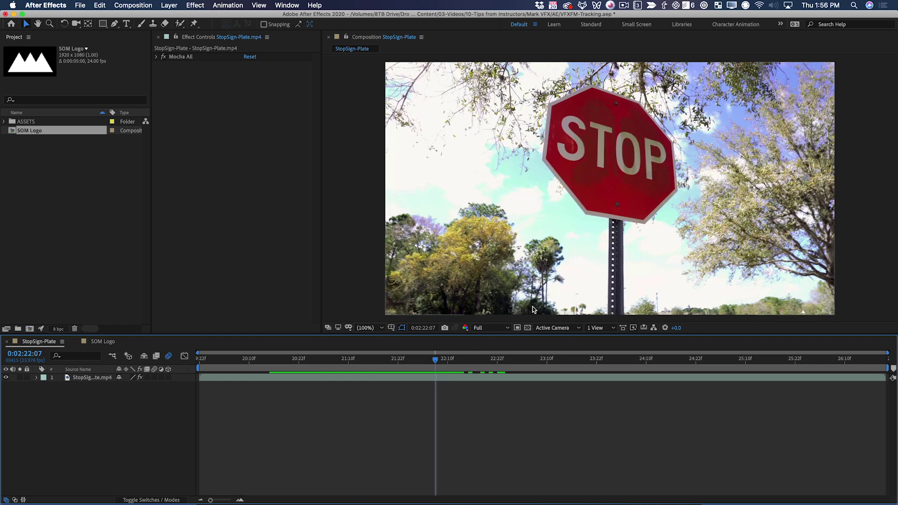
drag(436, 360, 419, 374)
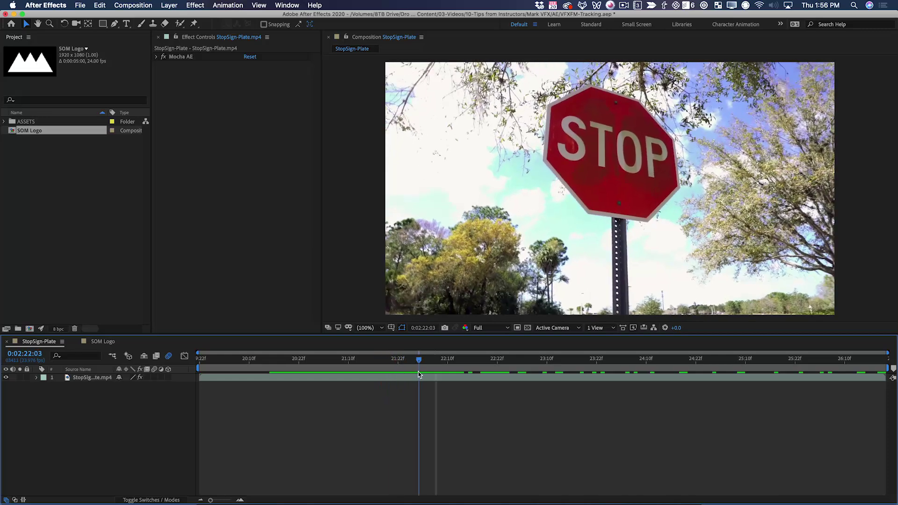
Zoom in, step to 0:02:22:04 and add a layer marker there
key(period)
key(Page_Down)
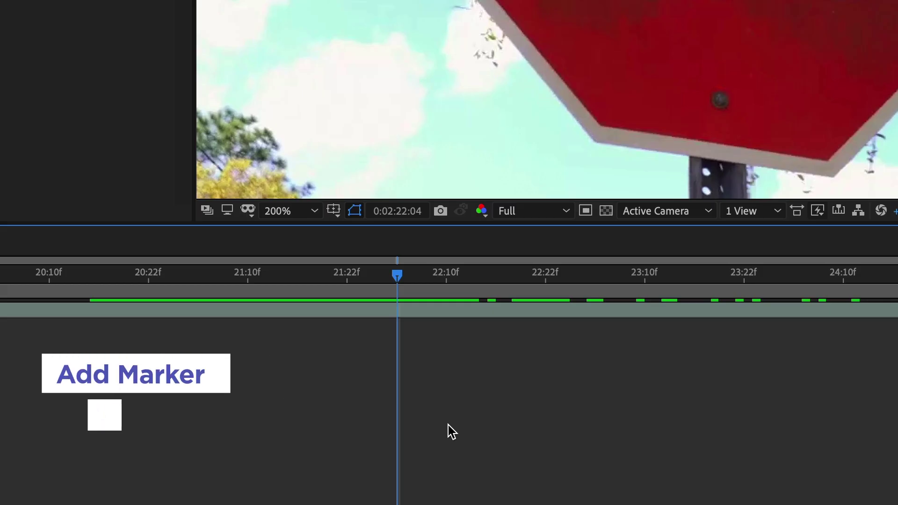
key(KP_Multiply)
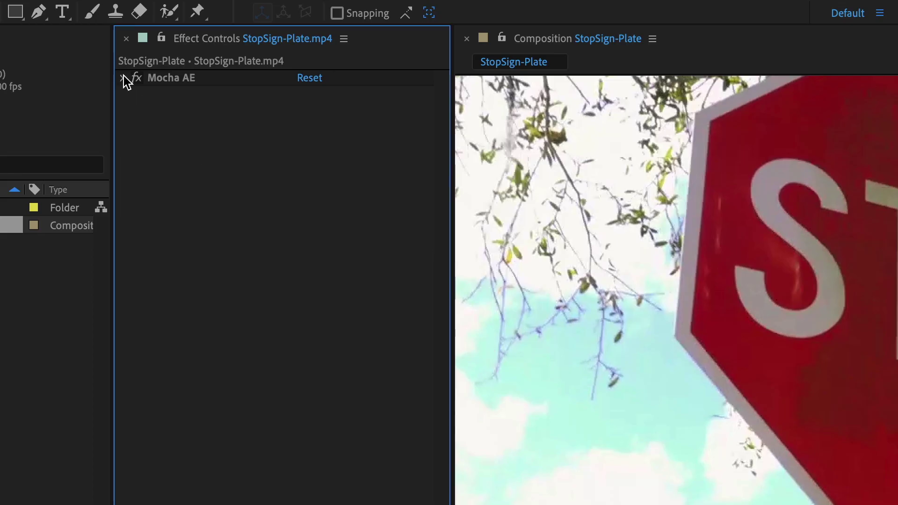
Relaunch Mocha AE from the effect and set Insert Clip to None
click(157, 56)
click(221, 127)
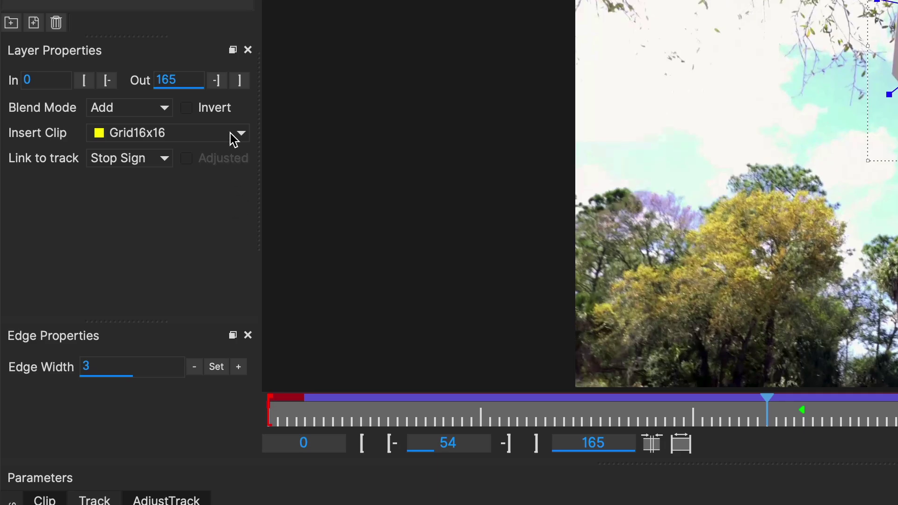
click(117, 193)
click(202, 150)
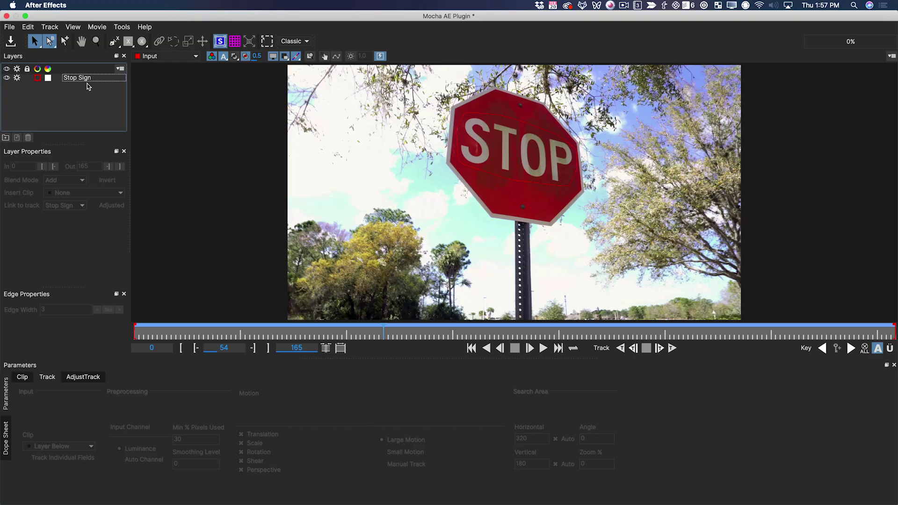
Select the Stop Sign layer, fit the footage to the viewer and check the track on earlier frames
click(89, 80)
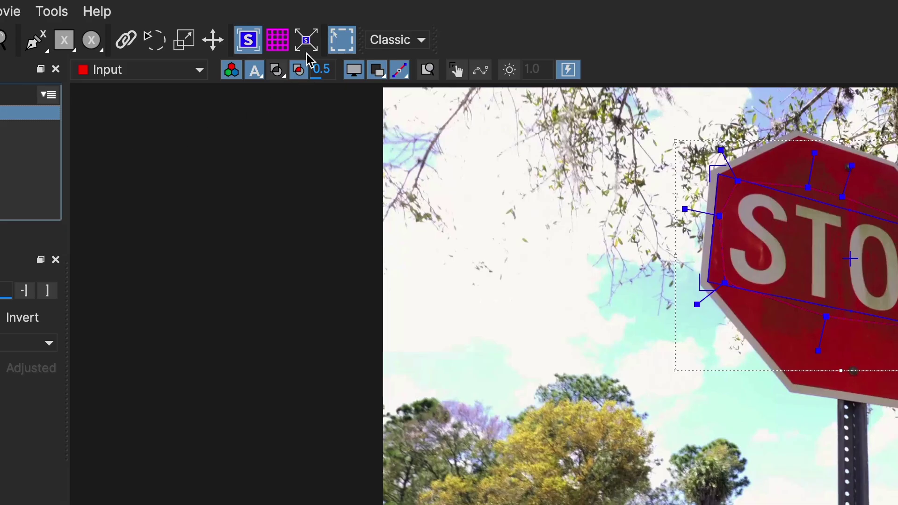
click(308, 41)
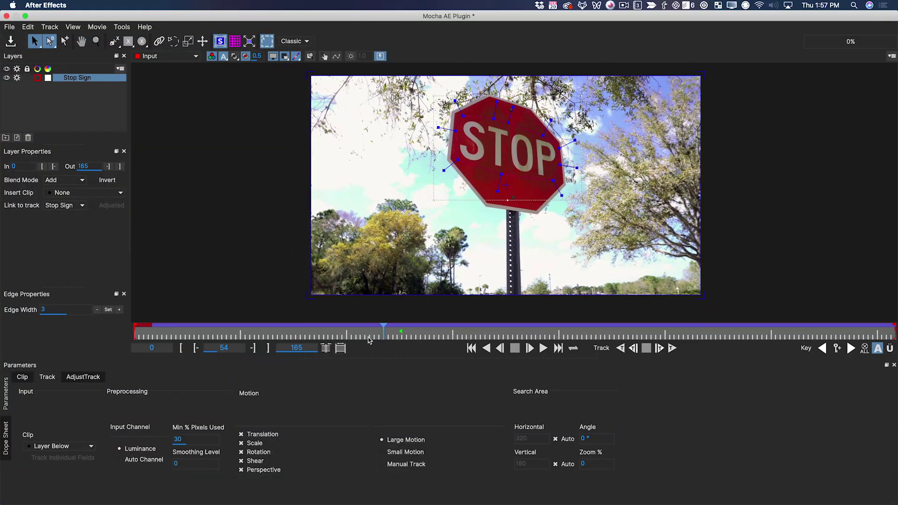
drag(384, 330, 365, 341)
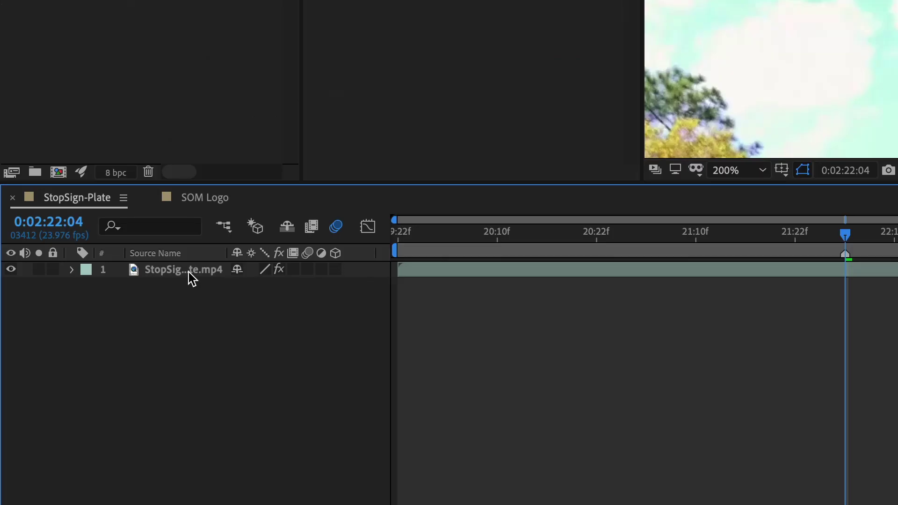
Duplicate the stop-sign footage layer and freeze the copy at the current frame
click(189, 271)
key(ctrl+d)
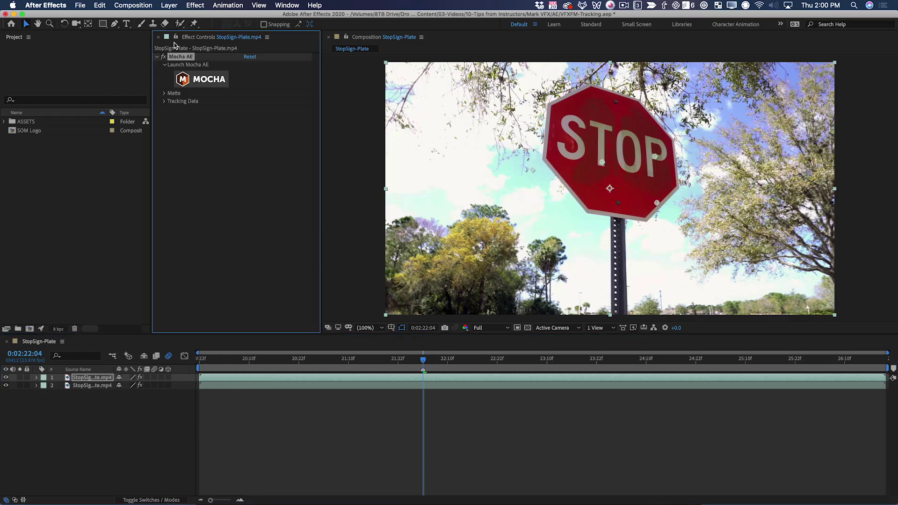
click(174, 44)
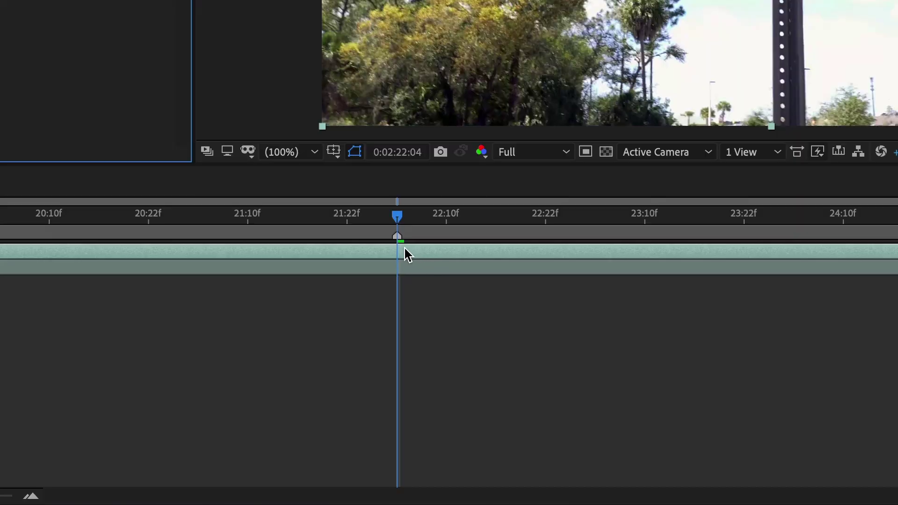
right_click(408, 255)
mouse_move(580, 124)
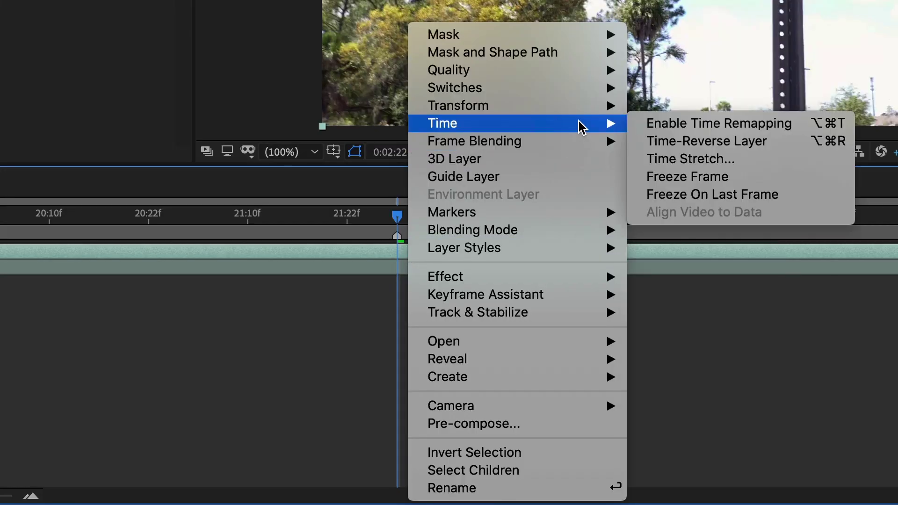
click(728, 177)
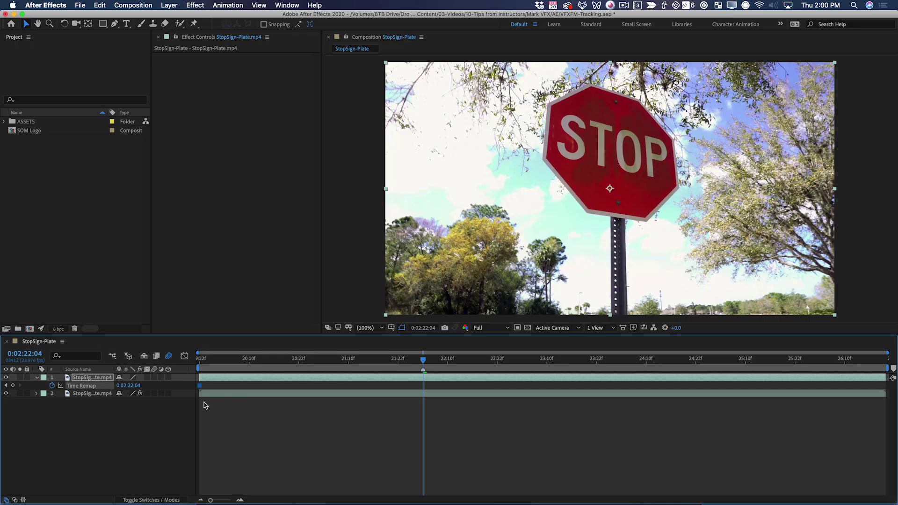
Precompose the frozen layer, moving all attributes, into a new composition named 'Patch'
key(super+shift+c)
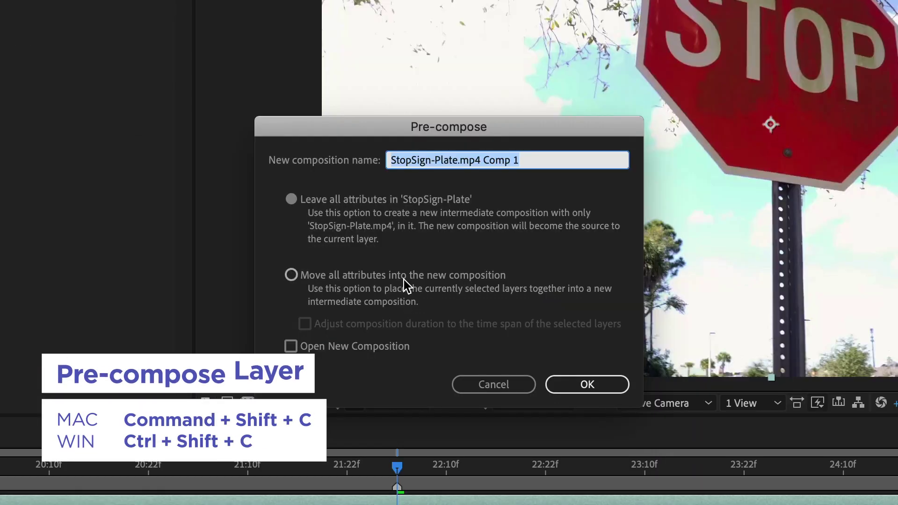
click(426, 265)
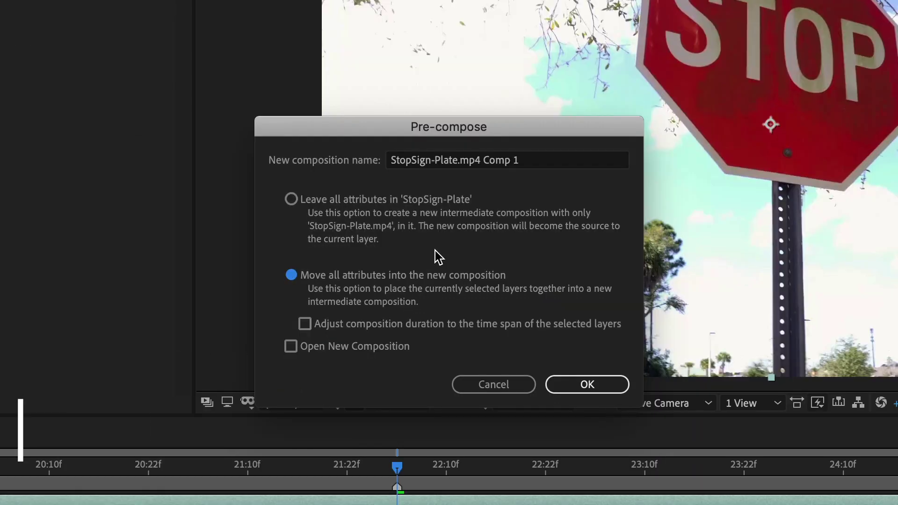
click(552, 160)
text(Patch)
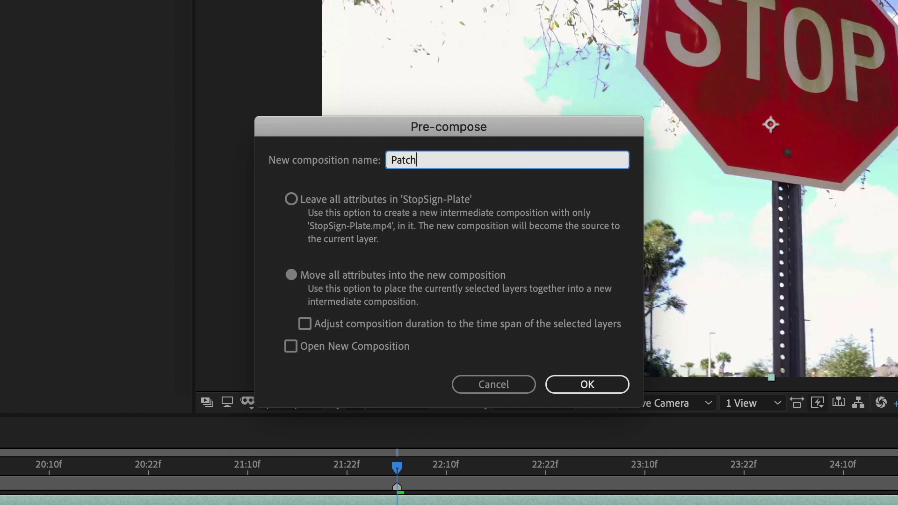
key(Return)
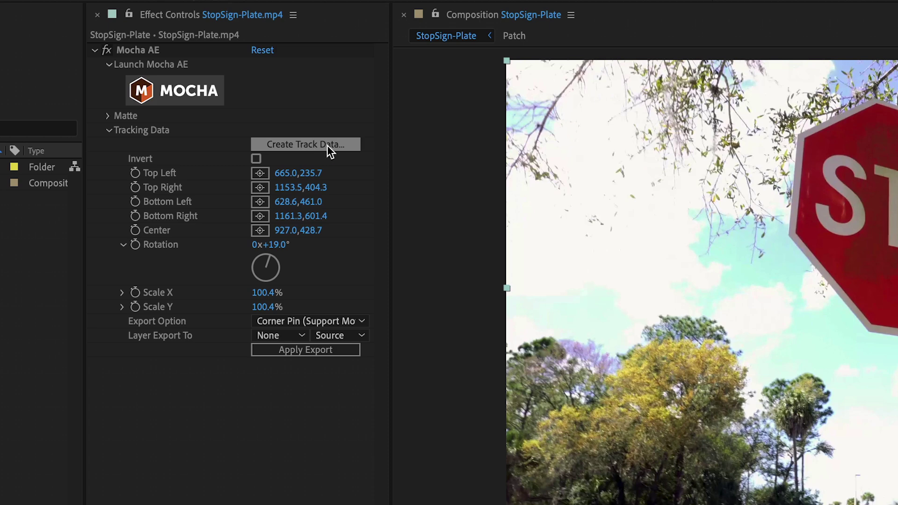
Load the Stop Sign track data and export it as a corner pin to layer 1. Patch
click(346, 145)
click(614, 331)
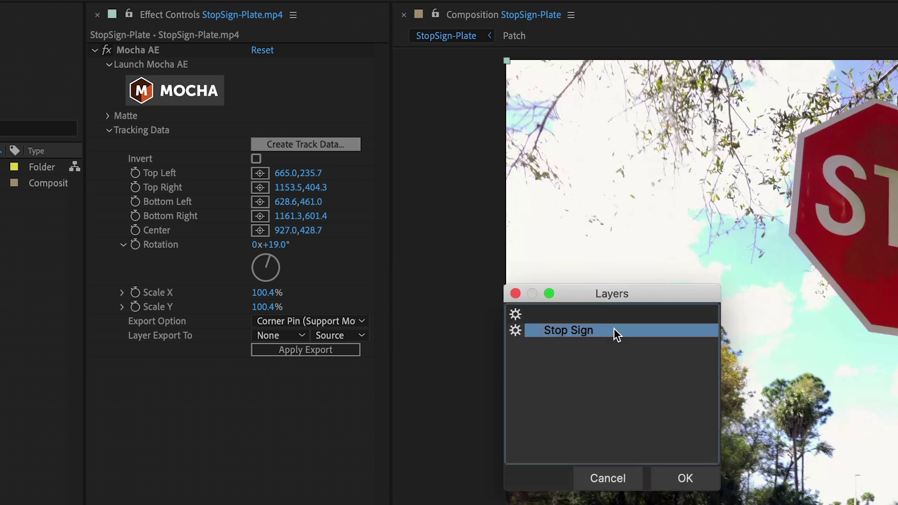
click(687, 475)
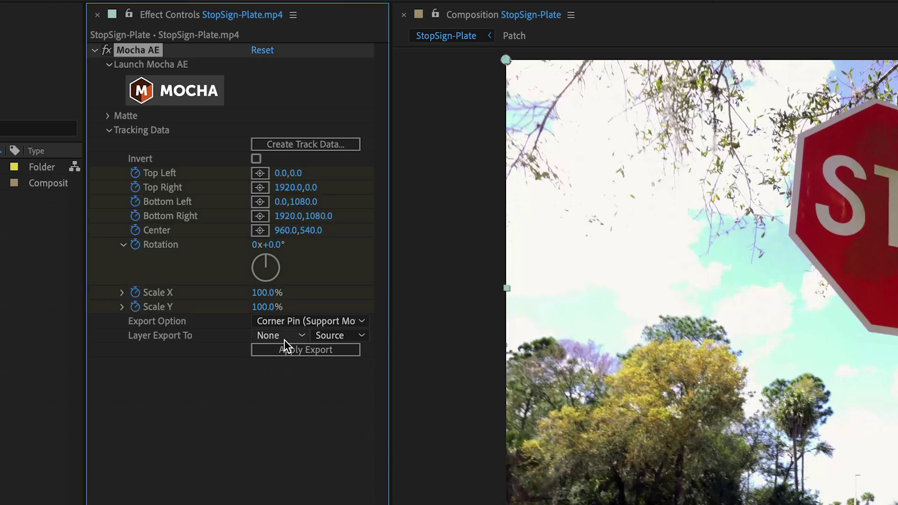
click(272, 335)
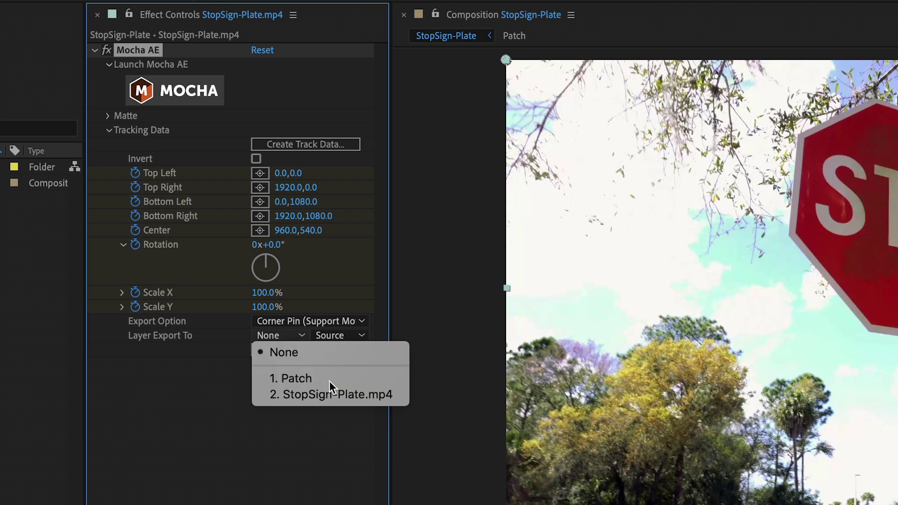
click(329, 380)
click(305, 349)
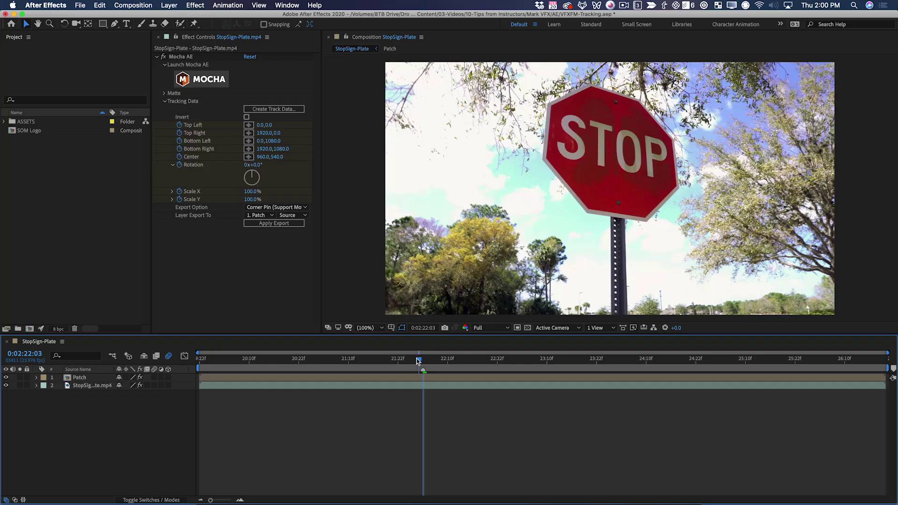
Play back the shot from an earlier frame to check the patch follows the sign
drag(418, 360, 322, 361)
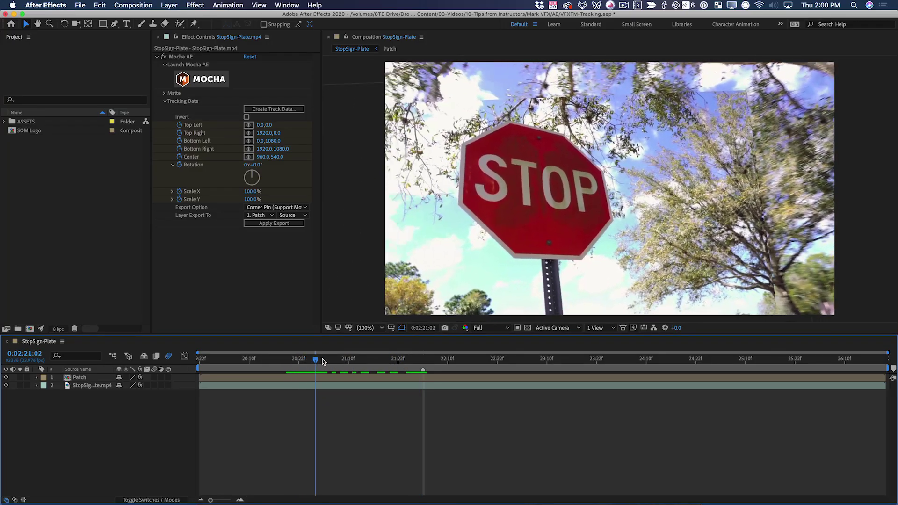
key(space)
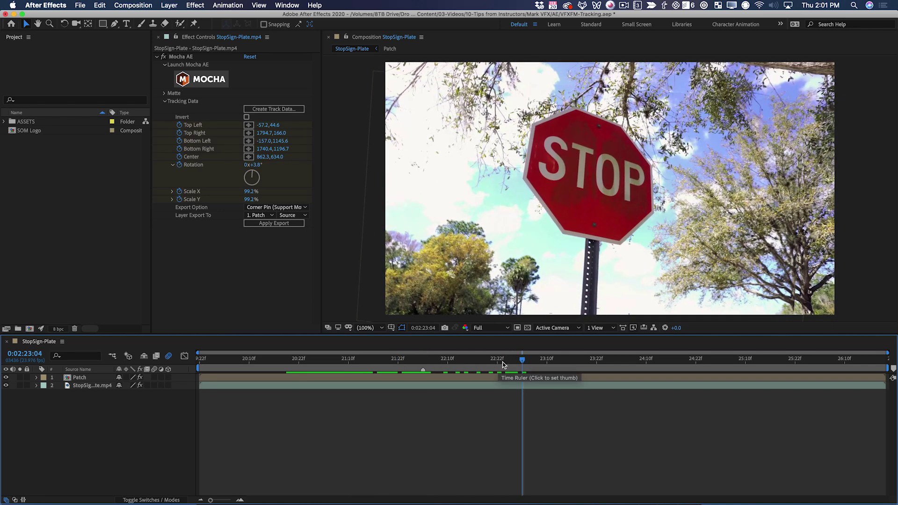
drag(515, 362, 547, 361)
In the Patch comp at 0:02:22:05, mask the STOP lettering on the frozen stop-sign layer
double_click(347, 377)
mouse_move(403, 377)
mouse_down()
mouse_move(220, 395)
mouse_move(455, 388)
mouse_move(418, 376)
mouse_up()
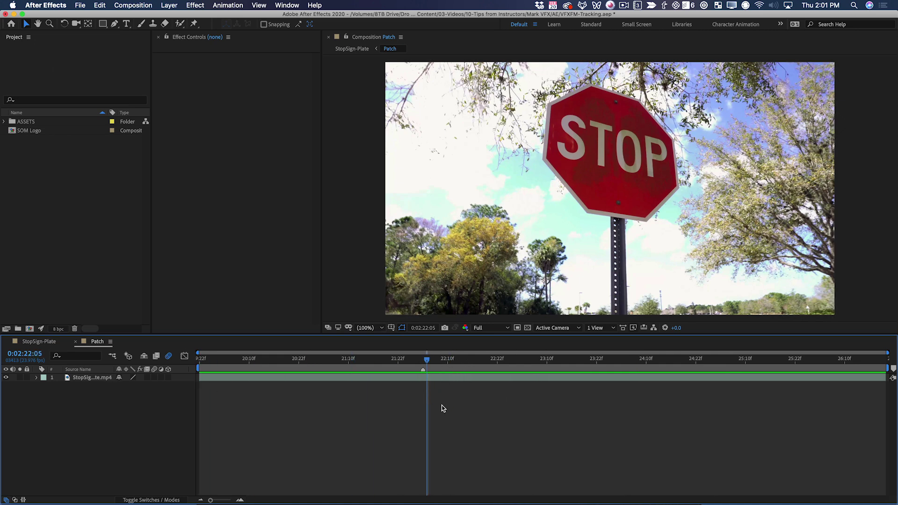
click(433, 378)
key(g)
click(556, 108)
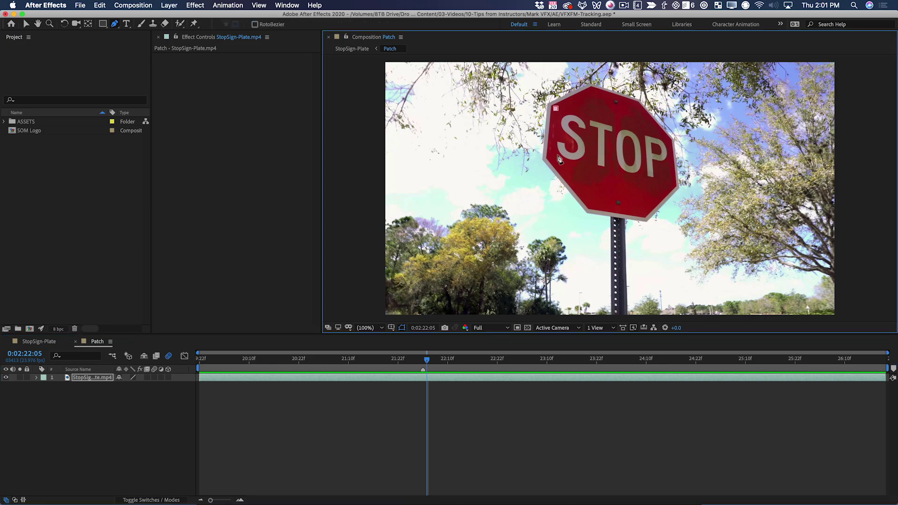
click(552, 160)
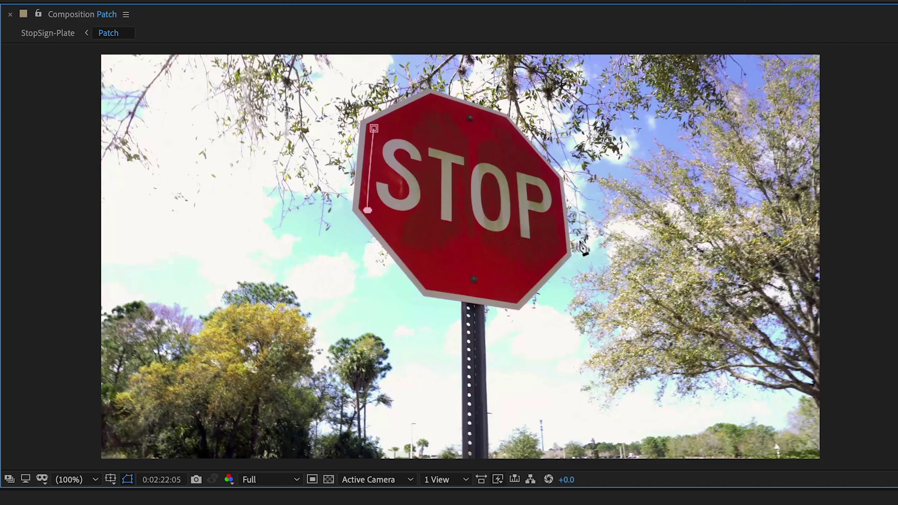
click(552, 248)
click(557, 181)
click(472, 148)
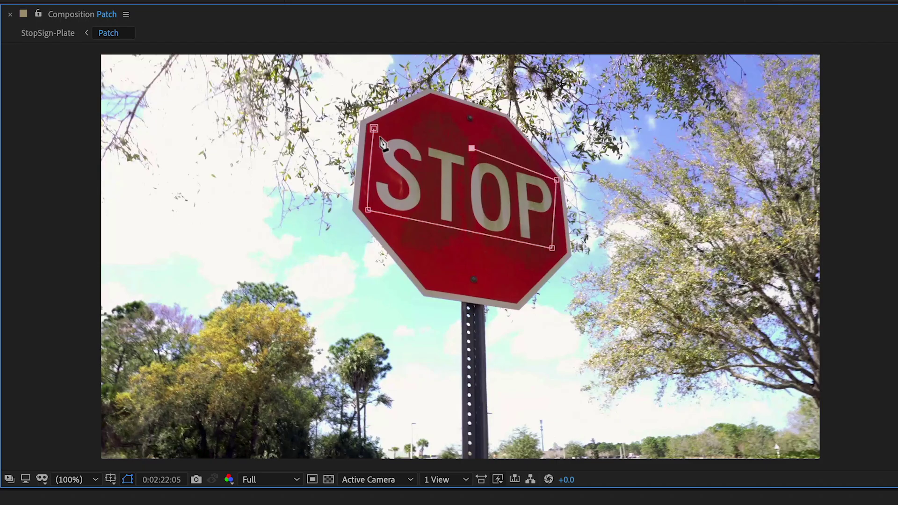
click(373, 128)
key(v)
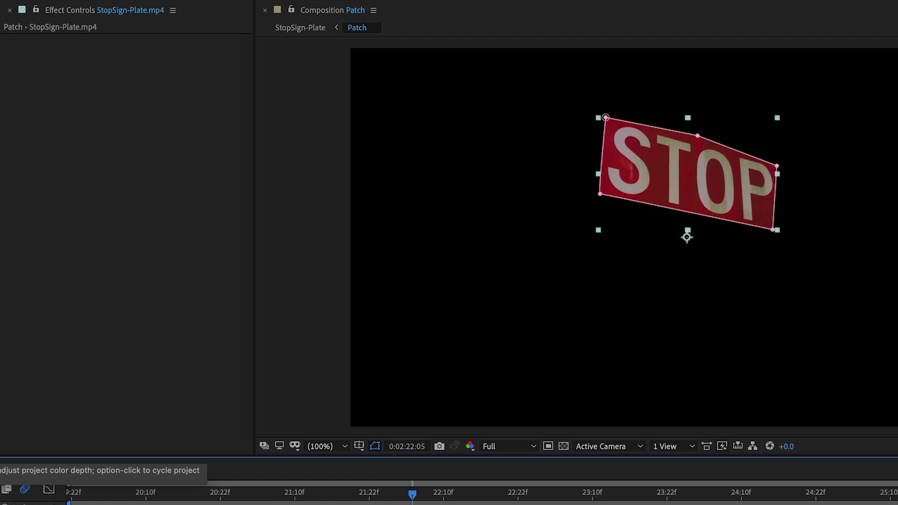
Add Hue/Saturation with Master Hue 180° and preview the teal patch in StopSign-Plate
key(super+v)
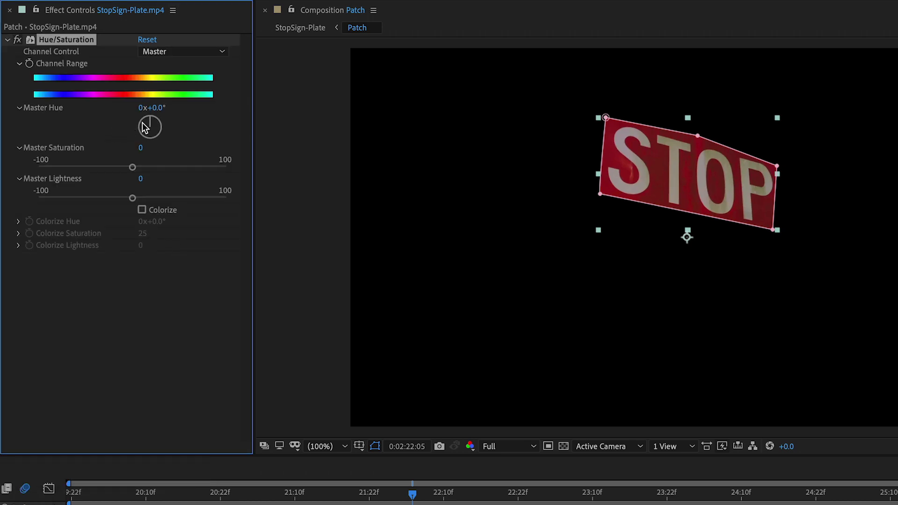
drag(156, 124, 149, 137)
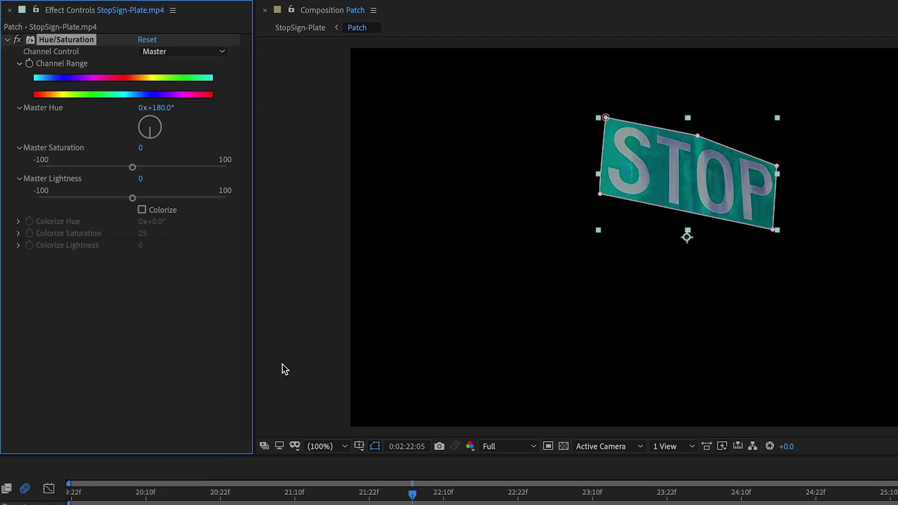
click(315, 445)
key(space)
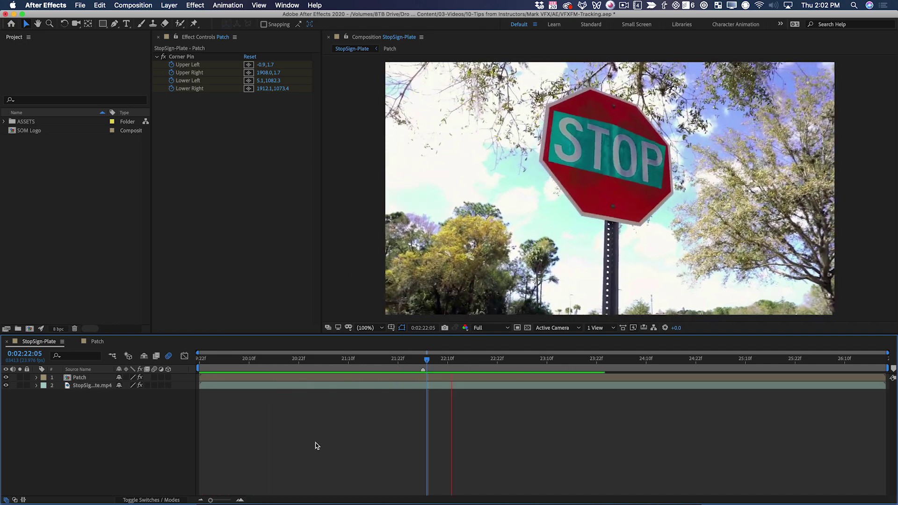
Stop playback, scrub around 0:02:24:04 and 0:02:20:17, and inspect the Mocha AE export options
key(space)
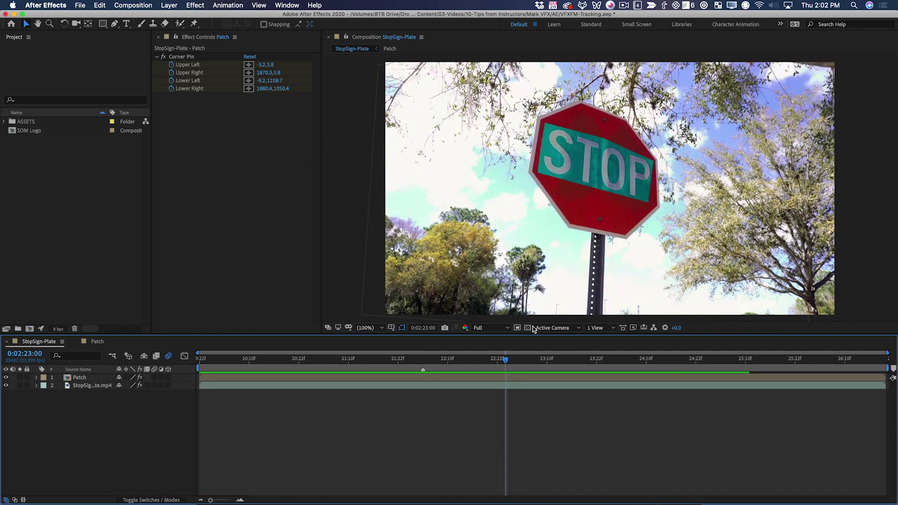
drag(503, 360, 574, 356)
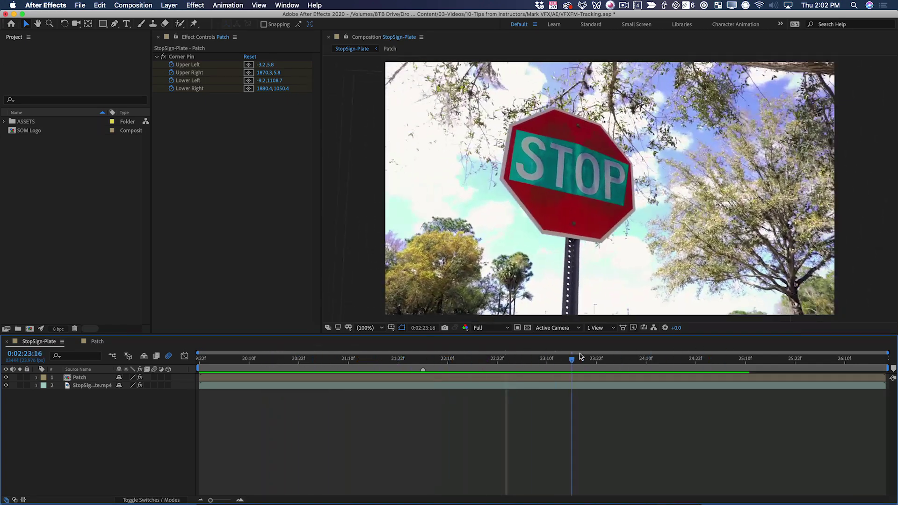
click(265, 385)
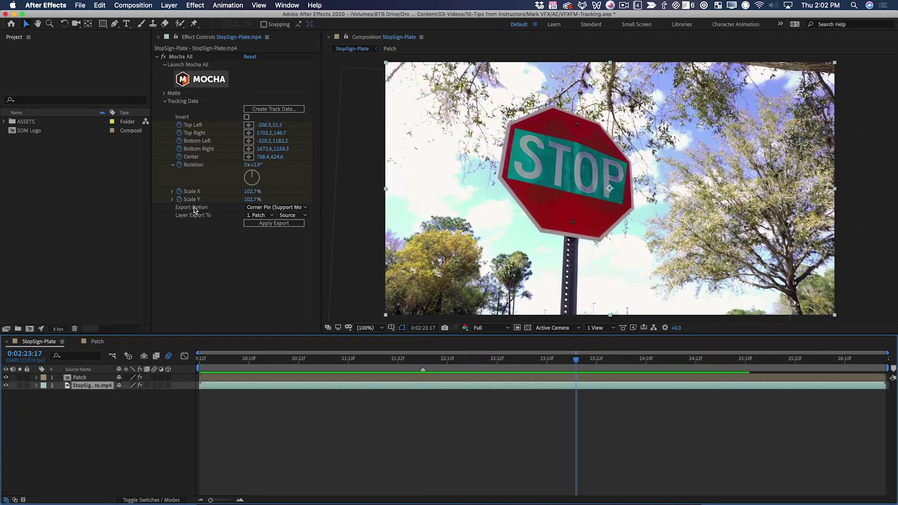
click(298, 209)
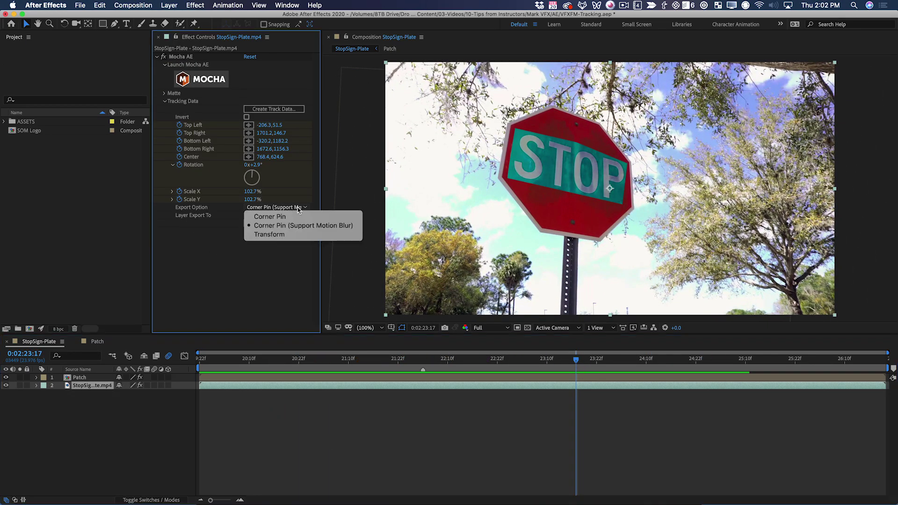
click(192, 248)
key(space)
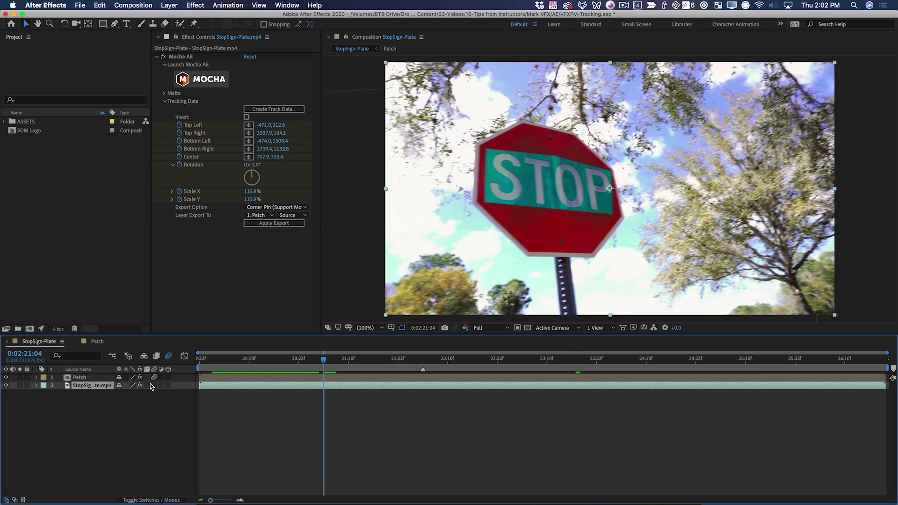
drag(324, 361, 281, 358)
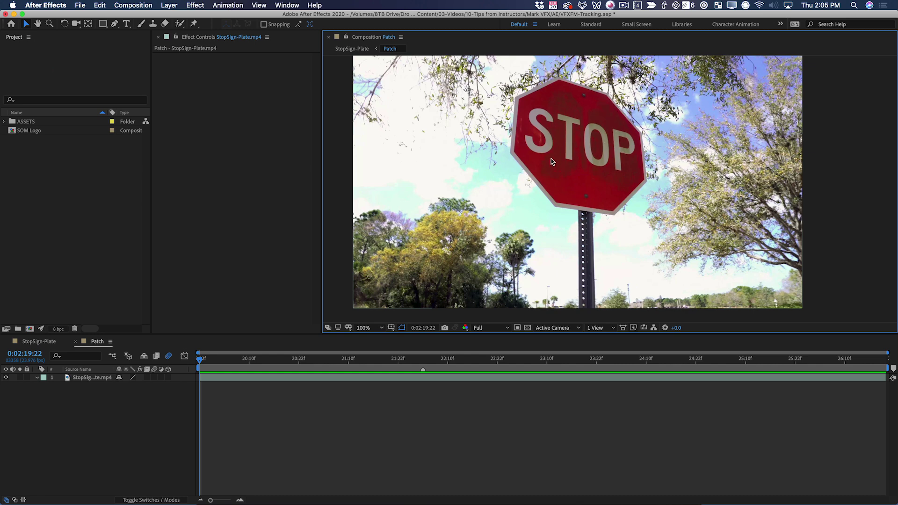
Zoom in and pan across the sign, then open the snapshot panel's frame export choices
scroll(551, 159, up, 2)
drag(549, 120, 522, 193)
key(v)
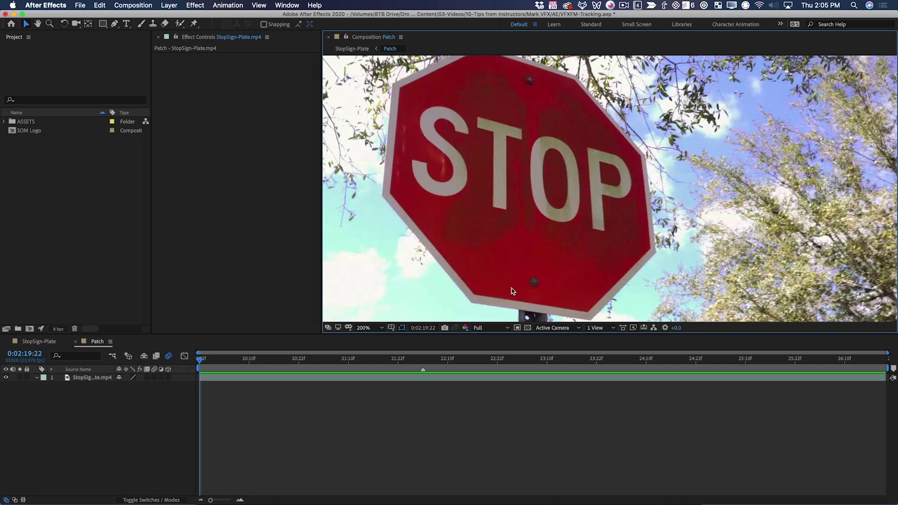
scroll(553, 161, down, 2)
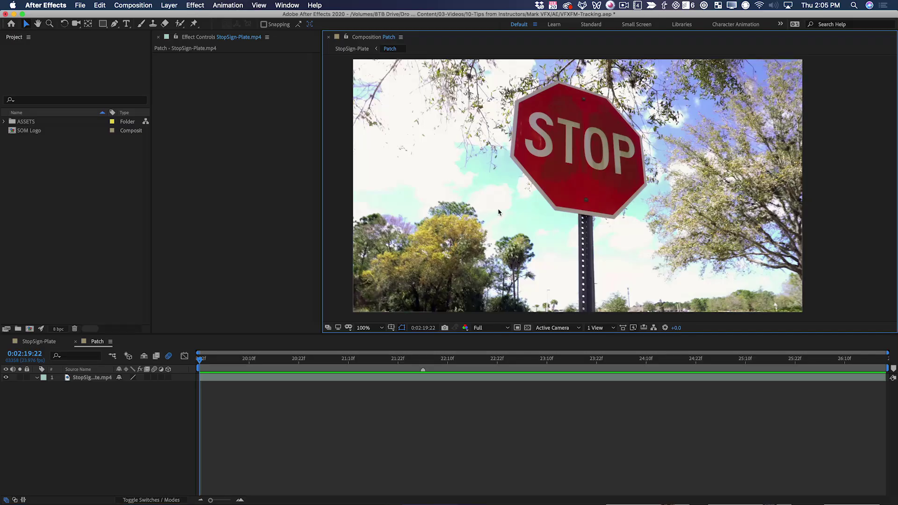
key(ctrl+shift+s)
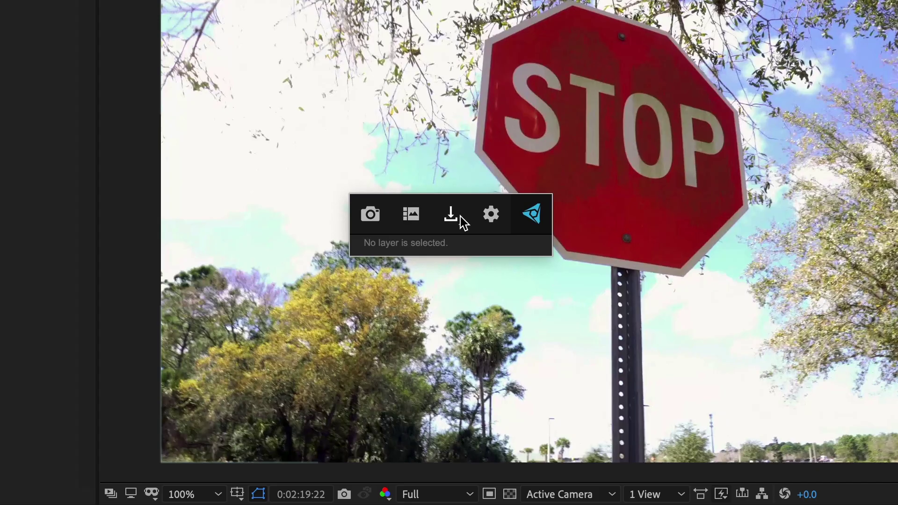
click(452, 215)
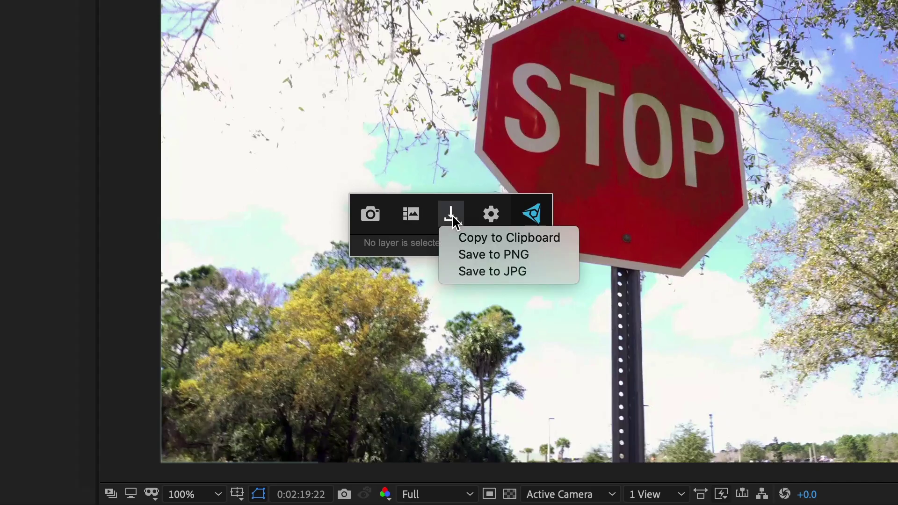
Copy the frame to the clipboard and paste it as a new Photoshop layer
click(557, 238)
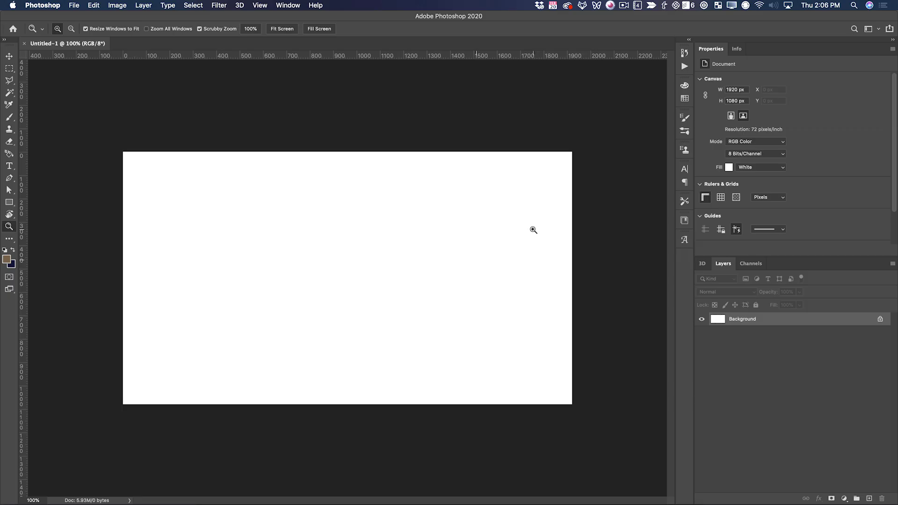
key(v)
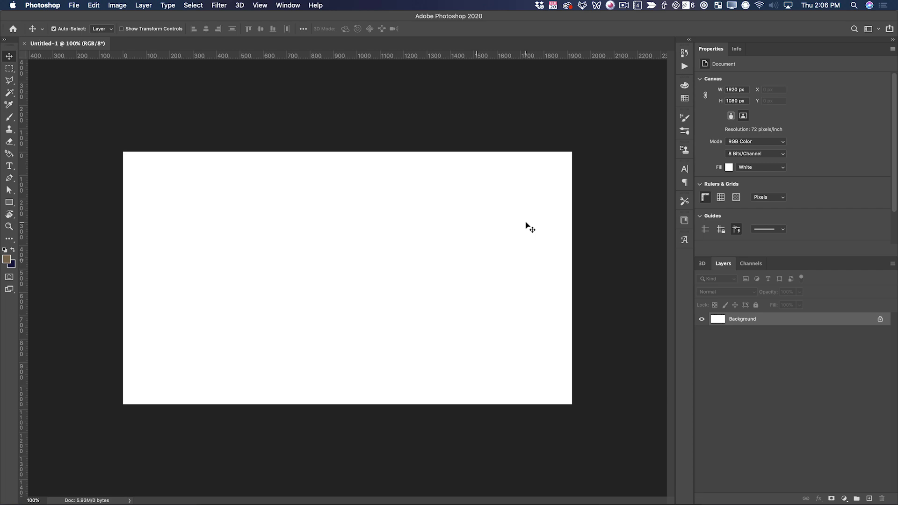
key(super+v)
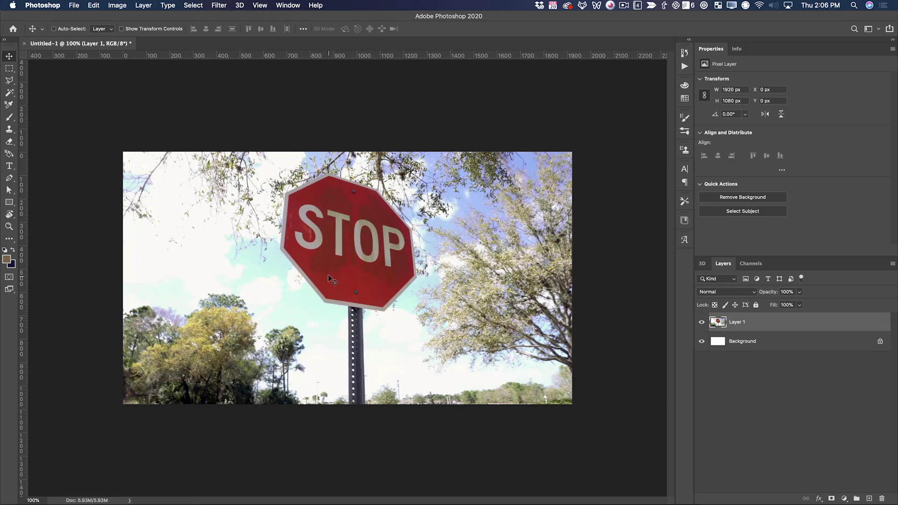
Outline the STOP lettering with a polygonal lasso selection
key(l)
scroll(328, 277, up, 3)
click(372, 192)
click(270, 169)
click(255, 200)
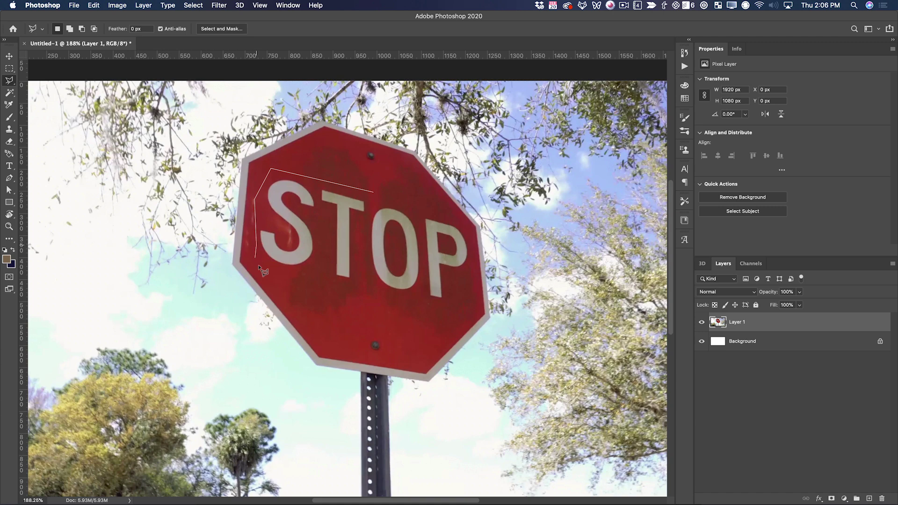
click(256, 249)
click(265, 272)
click(456, 308)
click(475, 267)
click(475, 241)
click(450, 218)
click(373, 192)
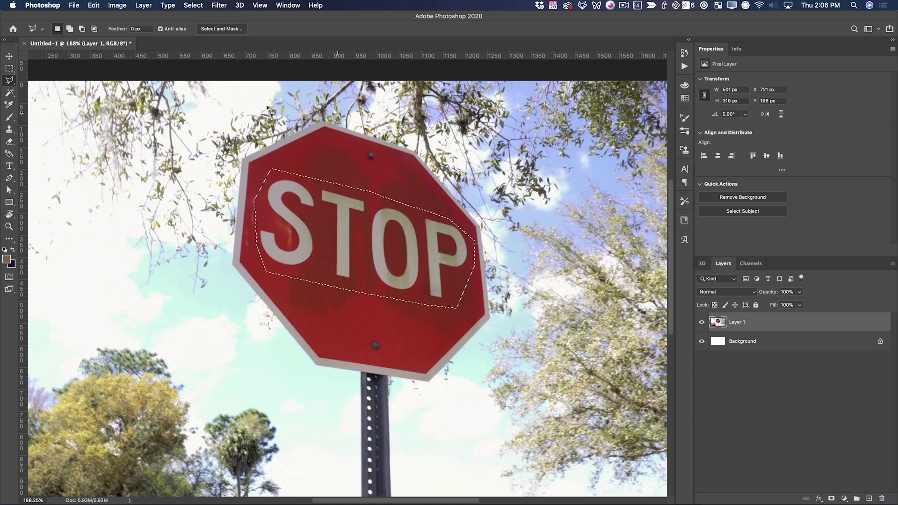
Content-aware fill the lettering, trimming the sampling area with a size 35 brush, output to a new layer
click(93, 5)
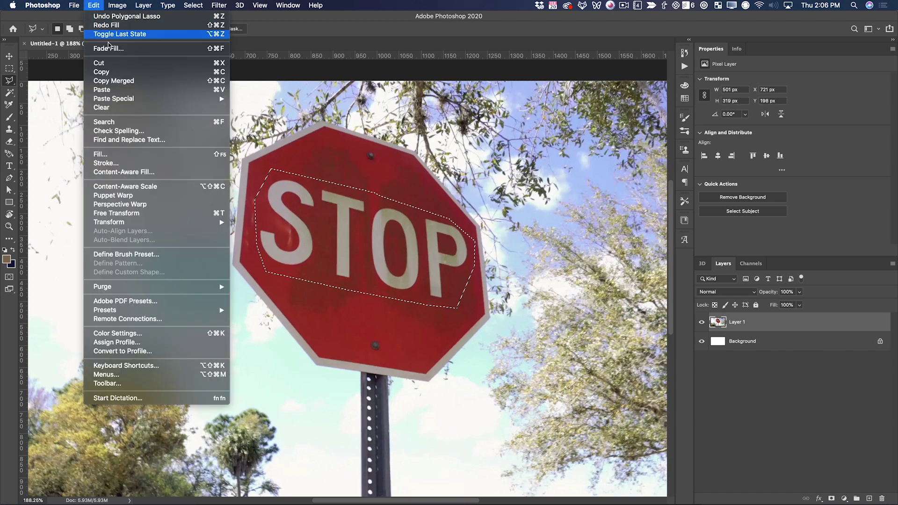
click(139, 173)
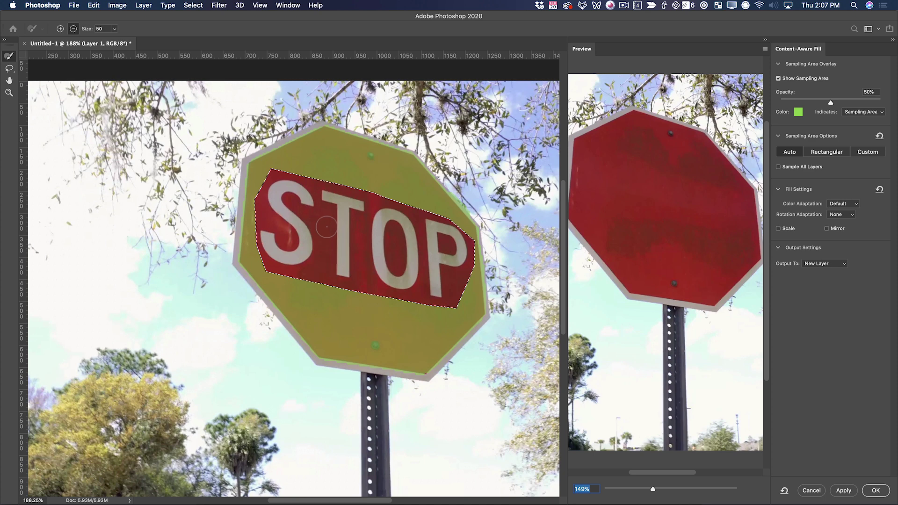
key(bracketleft)
key(bracketleft)
key(bracketleft)
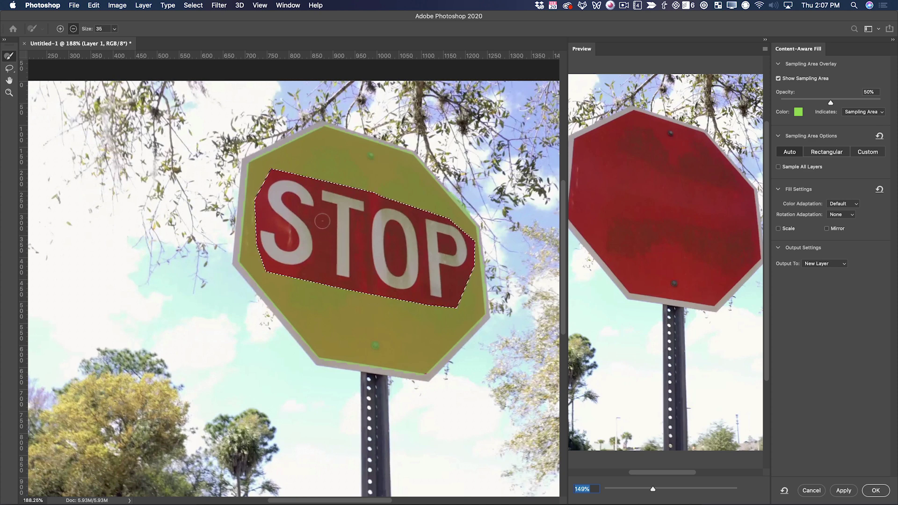
alt+click(322, 284)
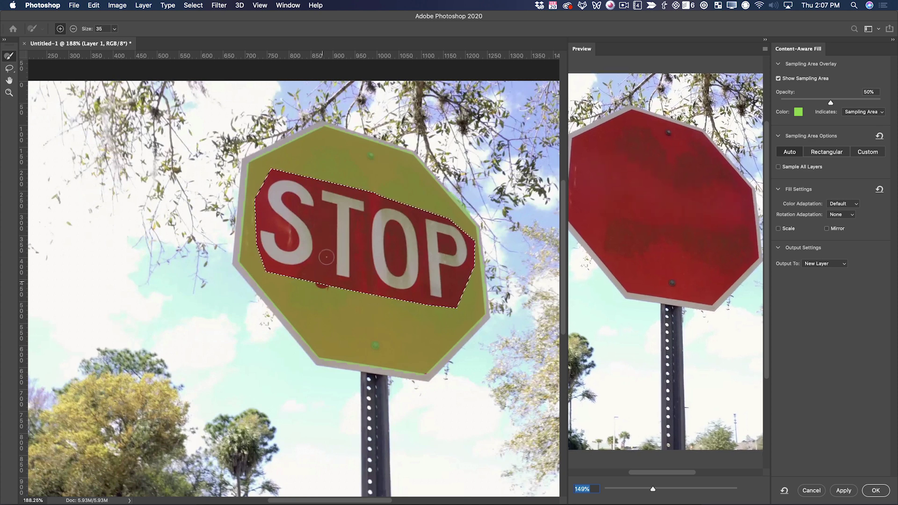
alt+click(328, 157)
alt+click(370, 155)
mouse_move(416, 327)
mouse_down()
mouse_move(373, 342)
mouse_move(318, 300)
mouse_up()
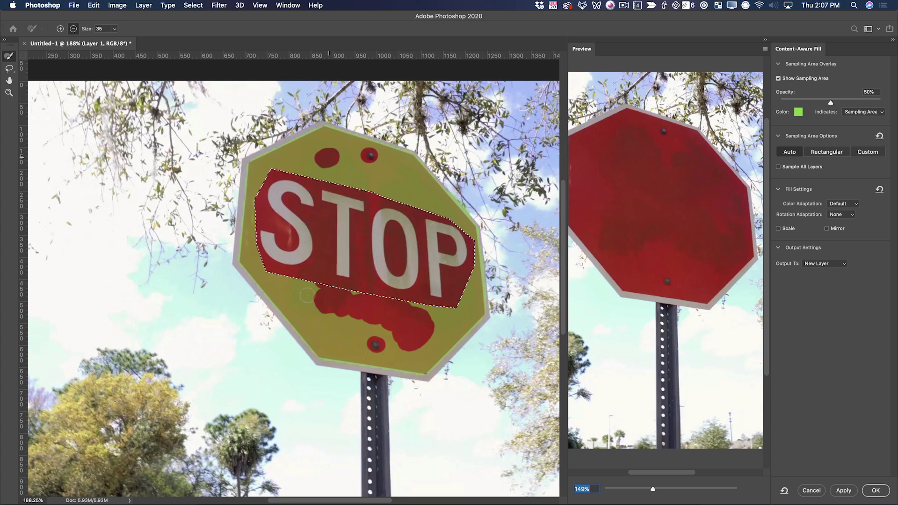
key(Return)
Merge the fill into the photo layer and zoom out to view the whole image
key(s)
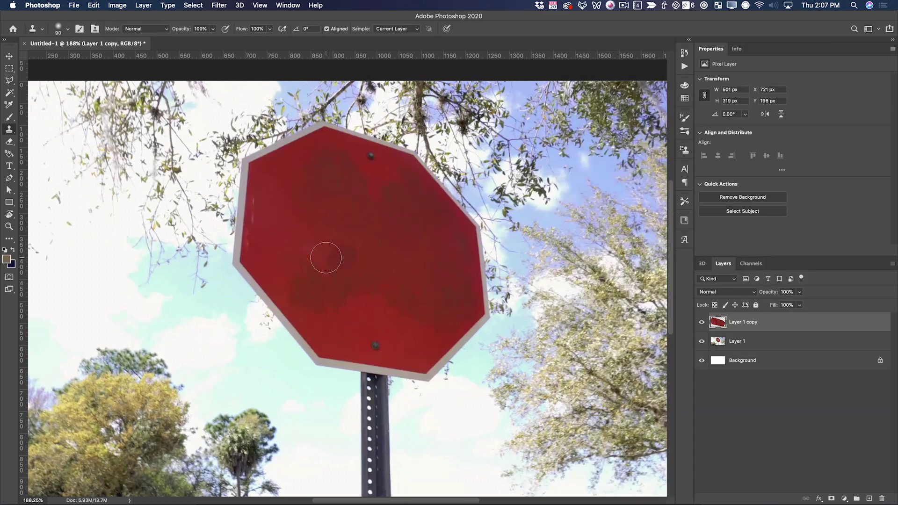
key(super+e)
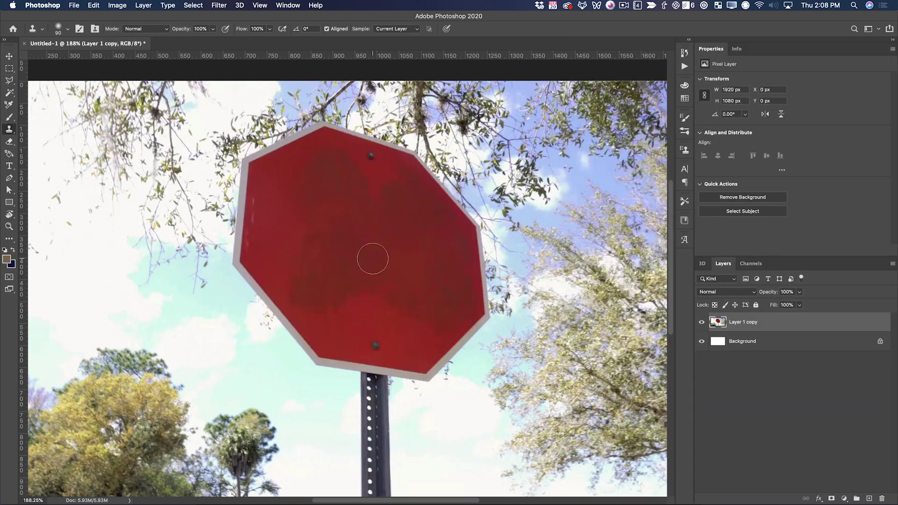
key(z)
mouse_move(415, 258)
mouse_down()
mouse_move(361, 262)
mouse_move(302, 226)
mouse_move(572, 303)
mouse_up()
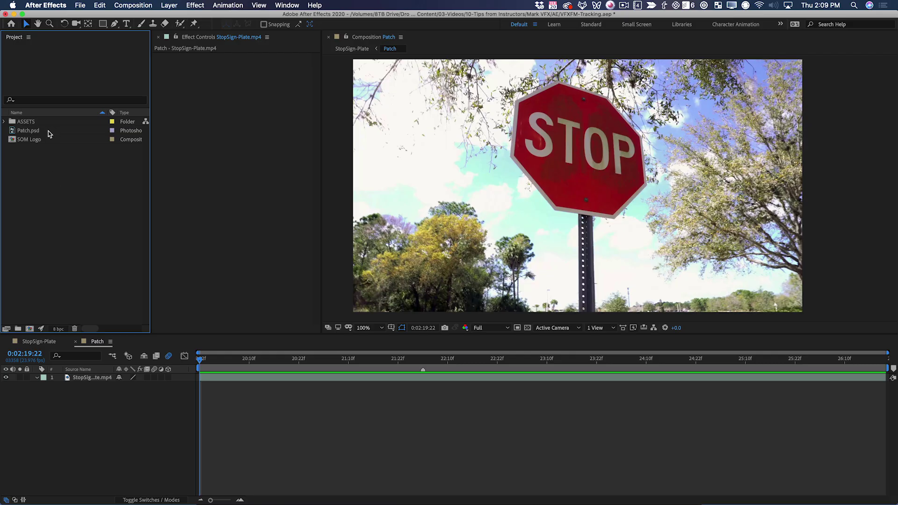
Add Patch.psd as the top layer of the Patch comp at 60% opacity, viewed at 200%
click(43, 132)
drag(112, 352, 113, 377)
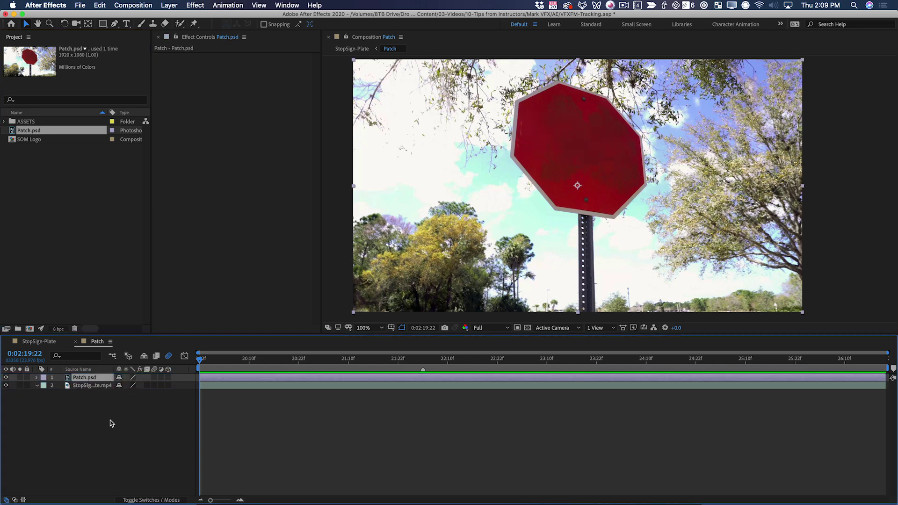
key(t)
click(121, 385)
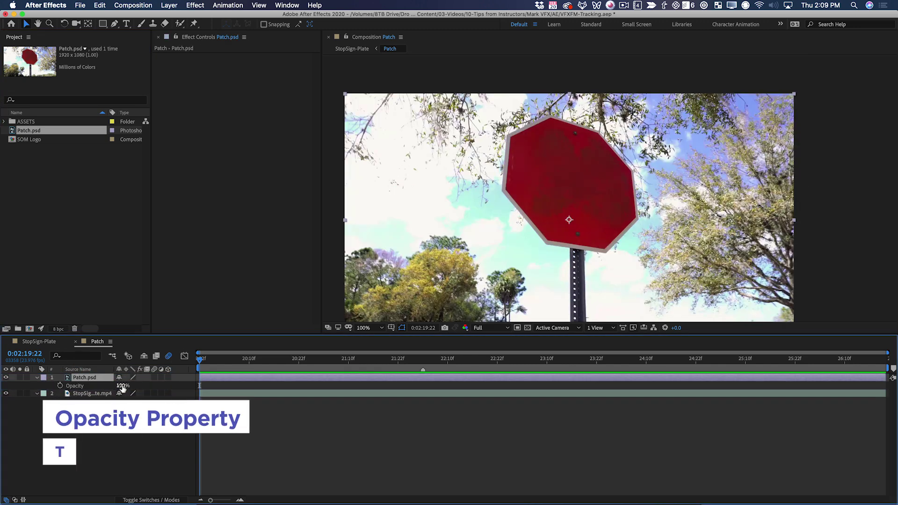
text(60)
key(Return)
key(period)
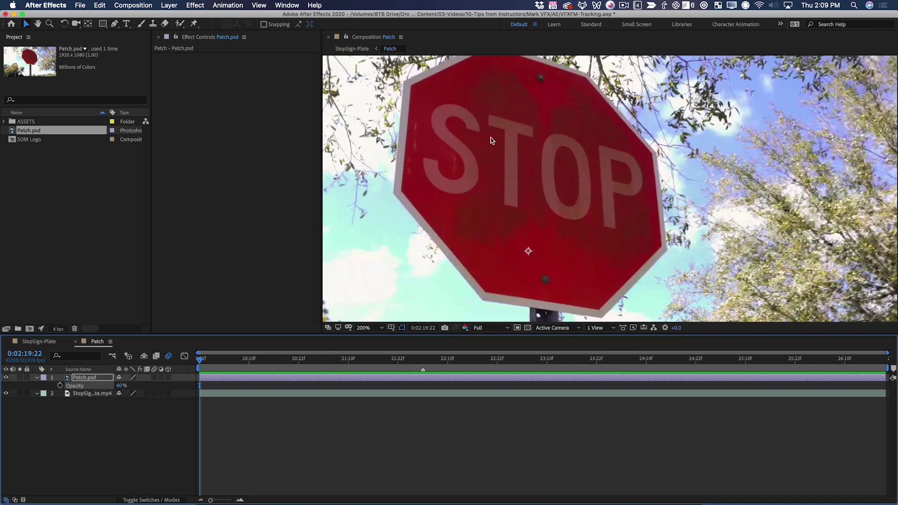
Draw a closed mask around the STOP lettering area on the Patch.psd layer
key(g)
click(473, 87)
click(427, 96)
click(417, 168)
click(466, 224)
click(600, 241)
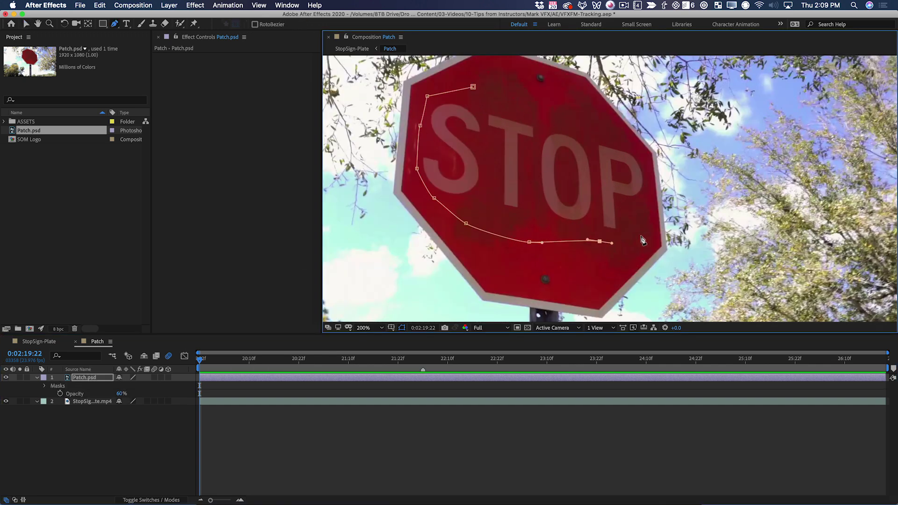
click(651, 196)
click(612, 134)
click(570, 114)
click(473, 86)
Restore the patch to 100% opacity and feather its mask by 15 pixels
drag(121, 393, 300, 382)
key(f)
click(139, 393)
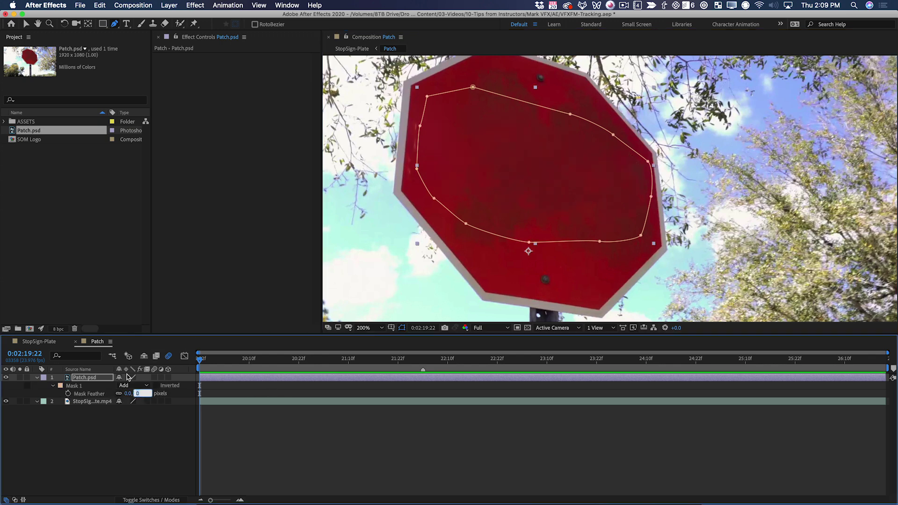
text(15)
key(Return)
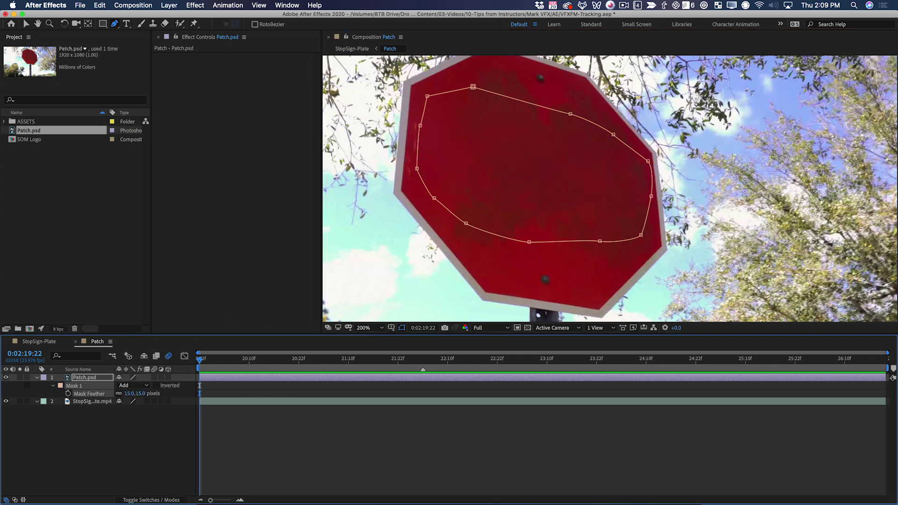
Make the stop-sign footage layer a guide layer
click(377, 486)
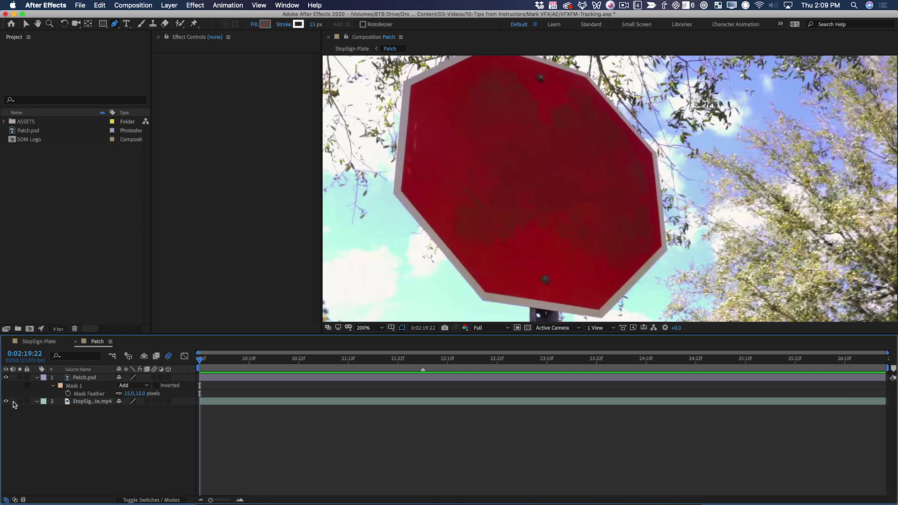
click(89, 403)
right_click(96, 401)
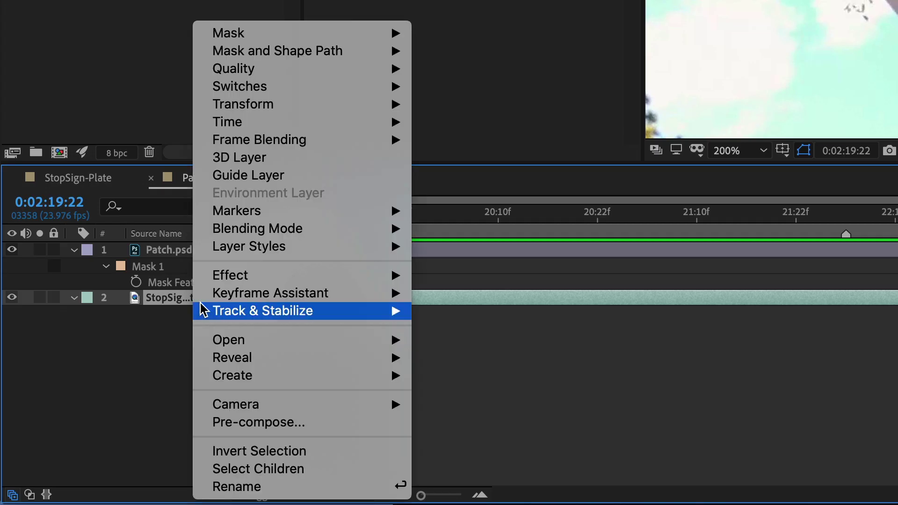
click(327, 180)
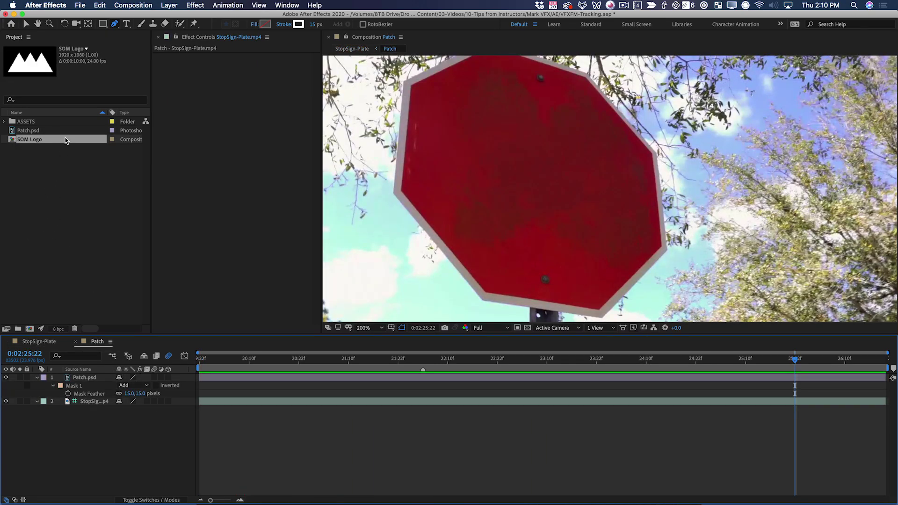
Add the SOM Logo to the Patch comp at 24% scale, positioned on the sign's face
drag(35, 139, 552, 194)
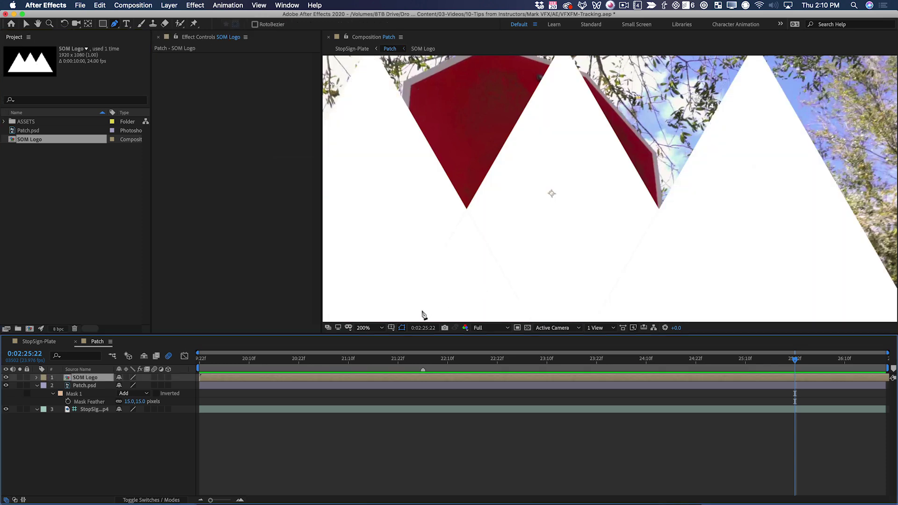
key(s)
drag(140, 386, 112, 386)
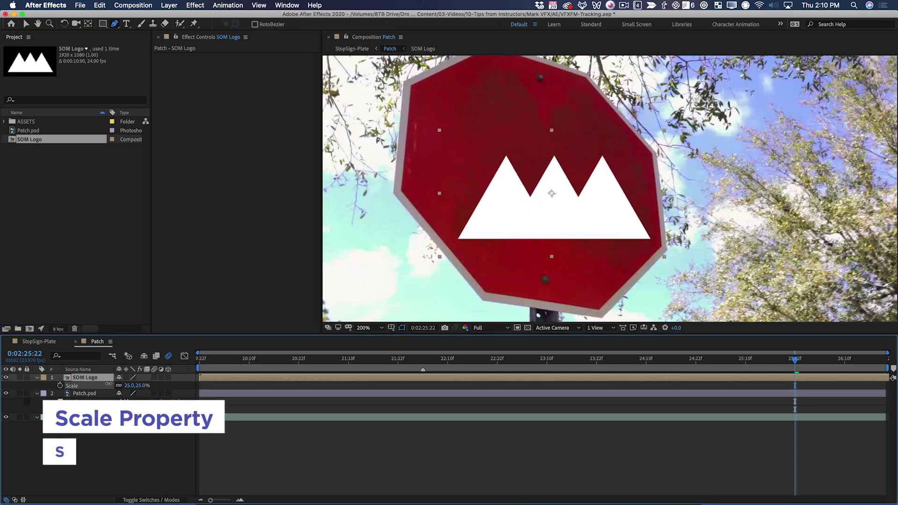
key(v)
drag(572, 227, 553, 185)
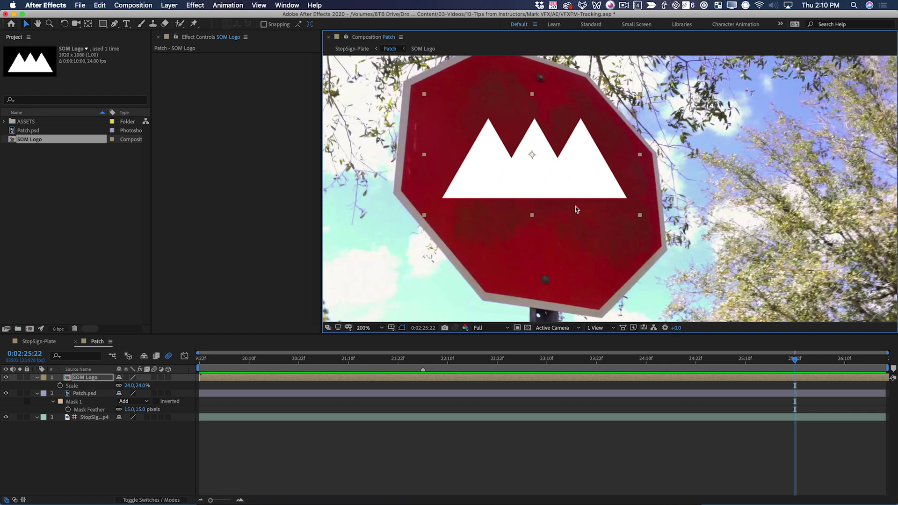
Corner-pin the logo to the sign's perspective, then hide the patch and logo layers
scroll(576, 206, down, 2)
scroll(585, 205, right, 1)
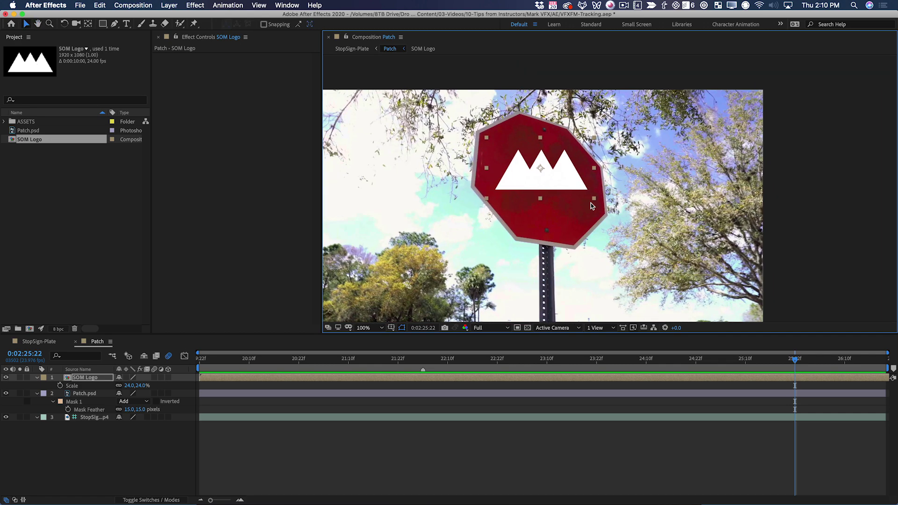
key(ctrl+space)
text(corner)
key(Return)
scroll(610, 189, up, 1)
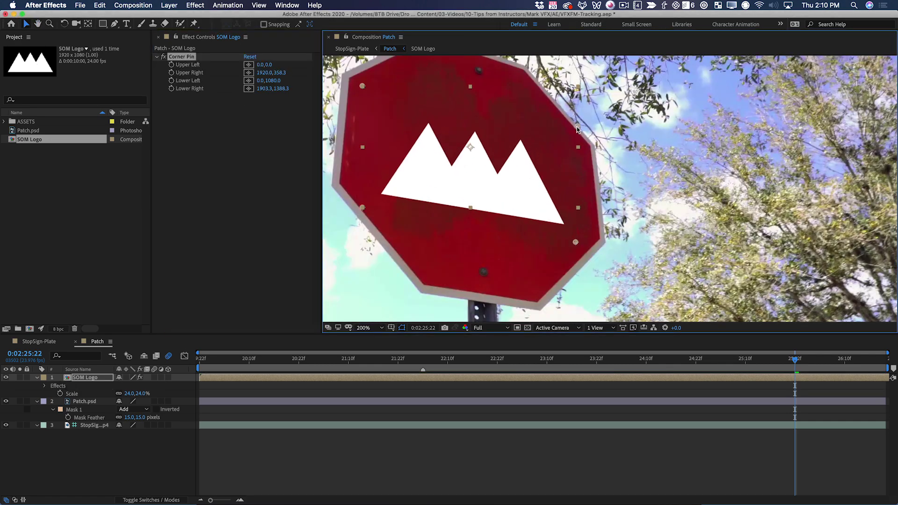
drag(578, 130, 578, 130)
drag(363, 207, 355, 207)
scroll(365, 201, down, 2)
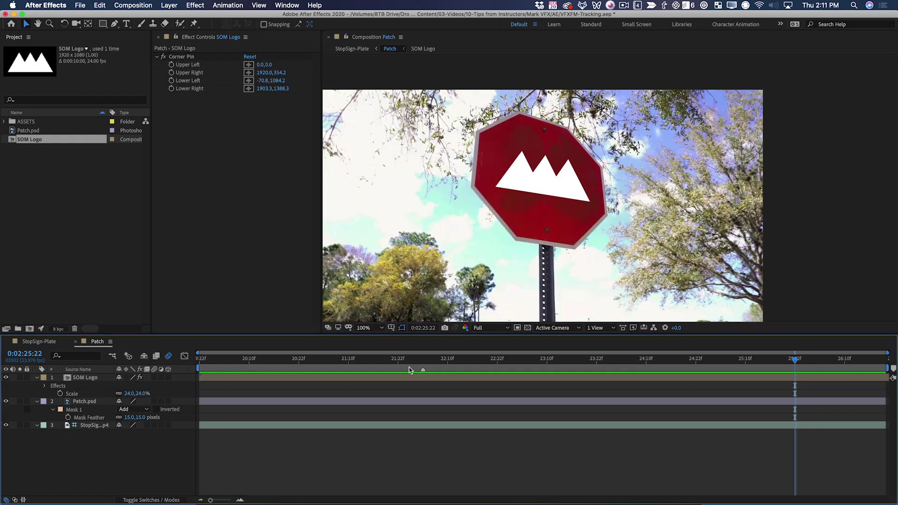
scroll(498, 292, up, 1)
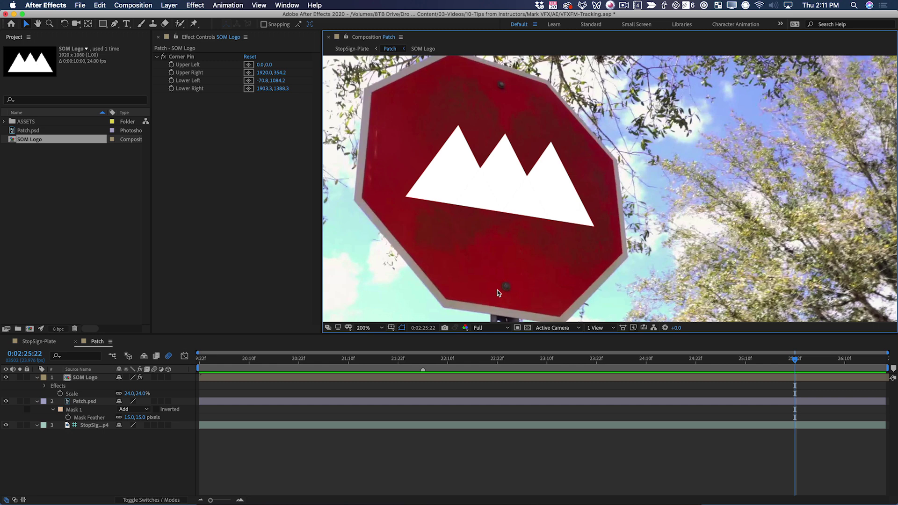
drag(7, 400, 5, 377)
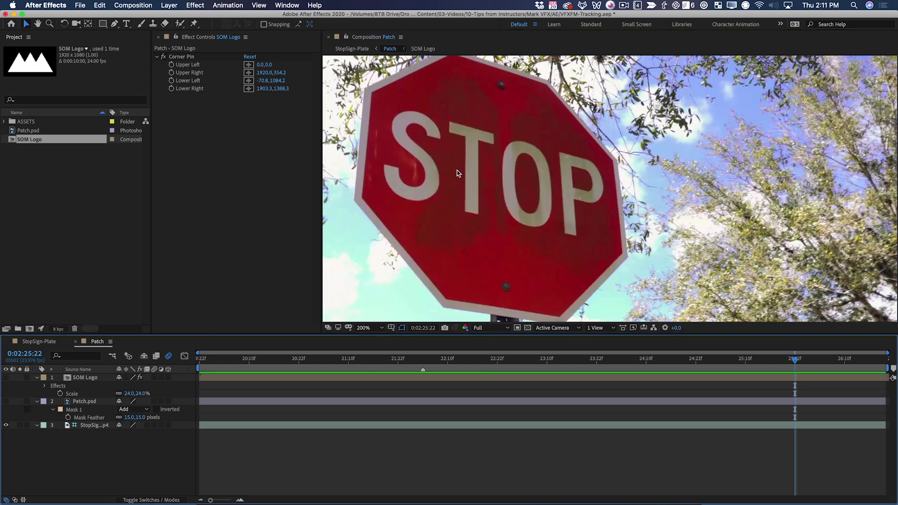
Unhide the SOM Logo, fill it with the sign's sampled white border color, and show the patch again
click(6, 377)
click(87, 379)
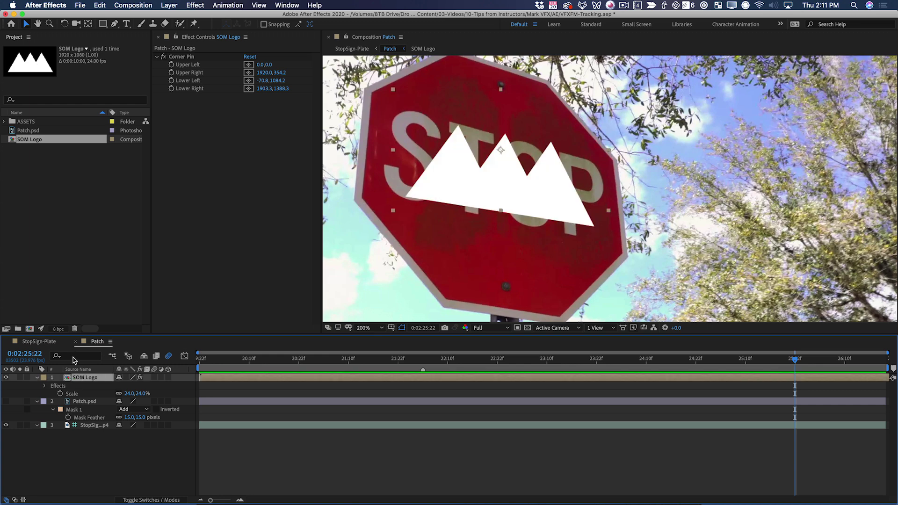
key(ctrl+space)
text(fill)
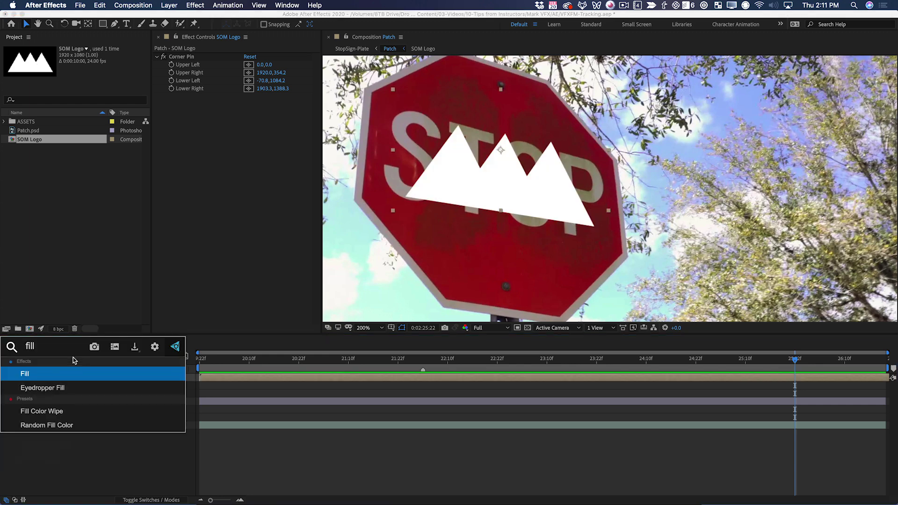
key(Return)
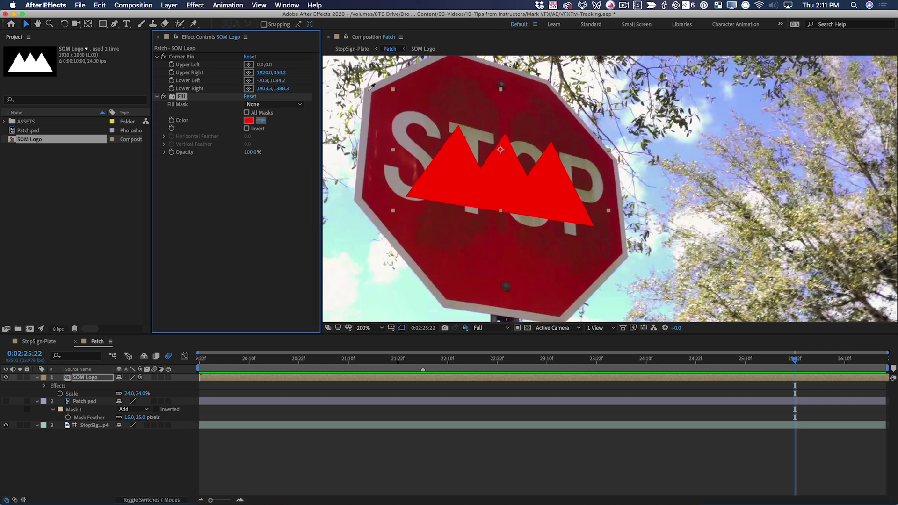
click(371, 94)
click(6, 402)
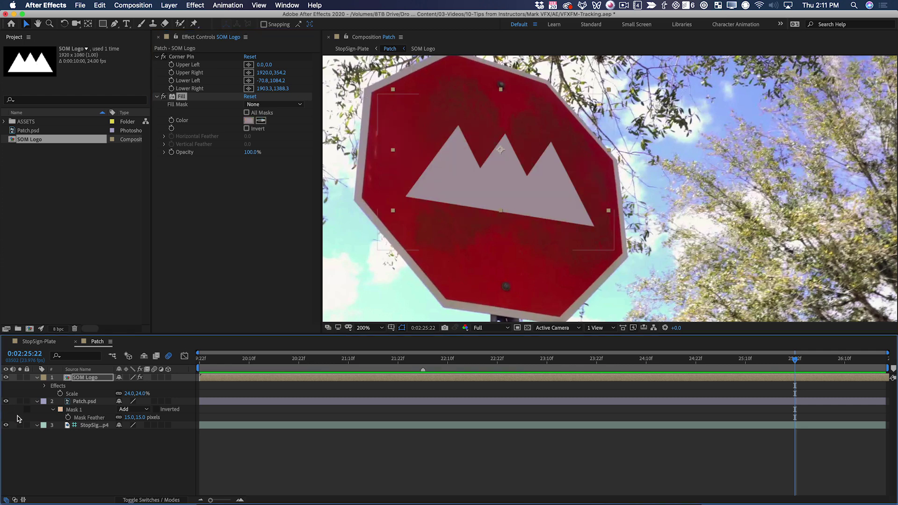
click(86, 434)
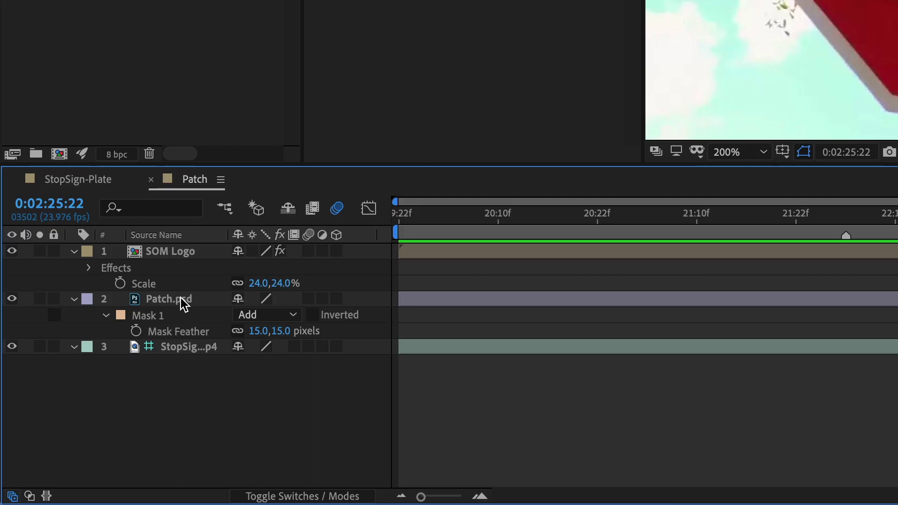
Duplicate Patch.psd and SOM Logo, alpha-matting the patch copy to the logo copy renamed 'matte'
click(94, 403)
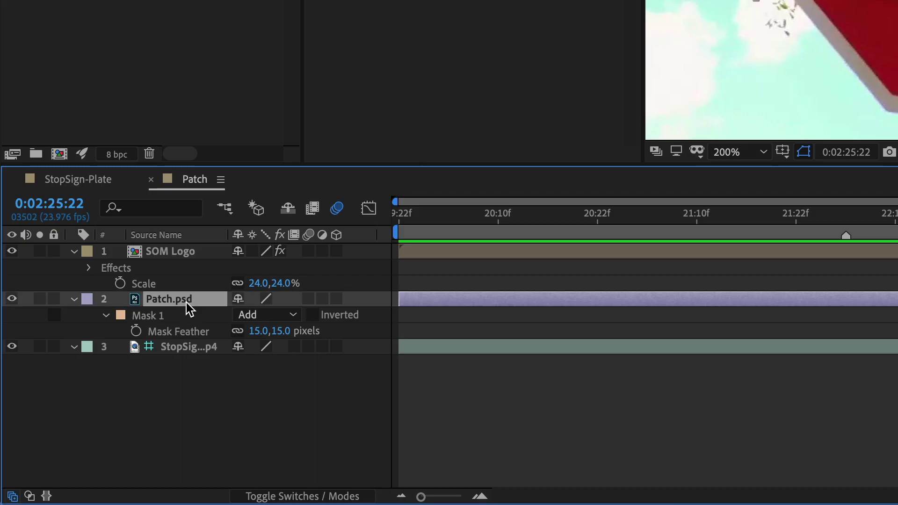
key(ctrl+d)
drag(169, 297, 198, 241)
click(189, 267)
key(ctrl+d)
click(200, 267)
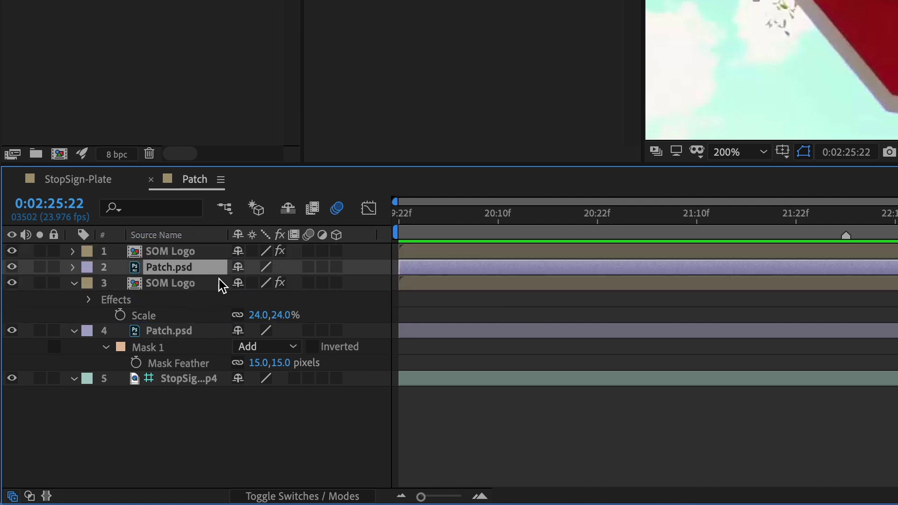
key(F4)
click(345, 267)
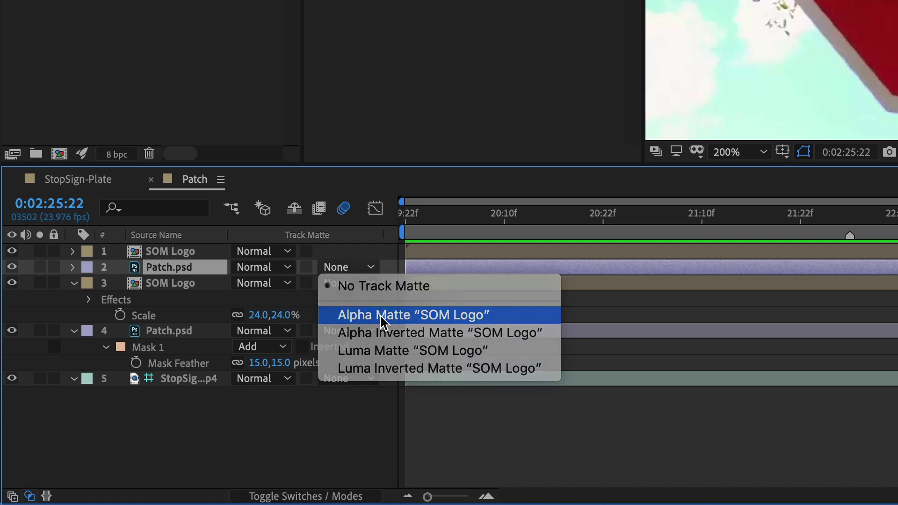
click(382, 319)
key(Return)
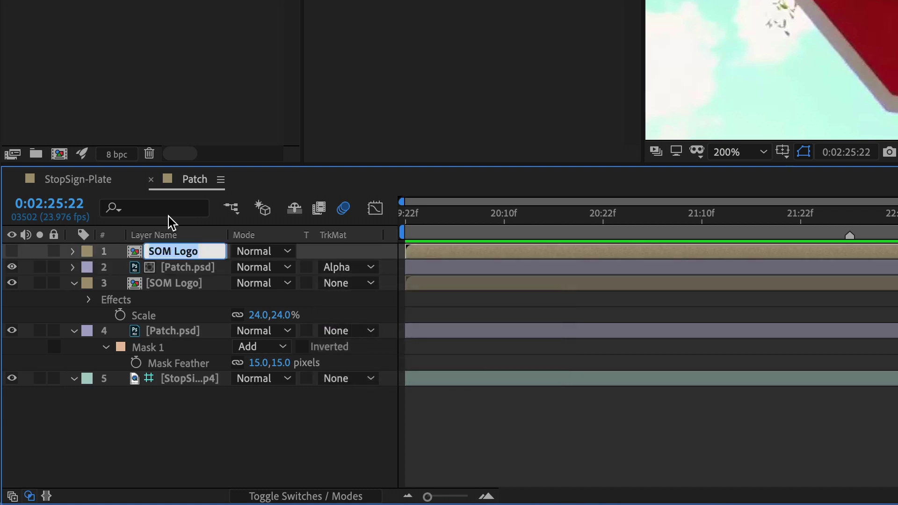
text(matte)
key(Return)
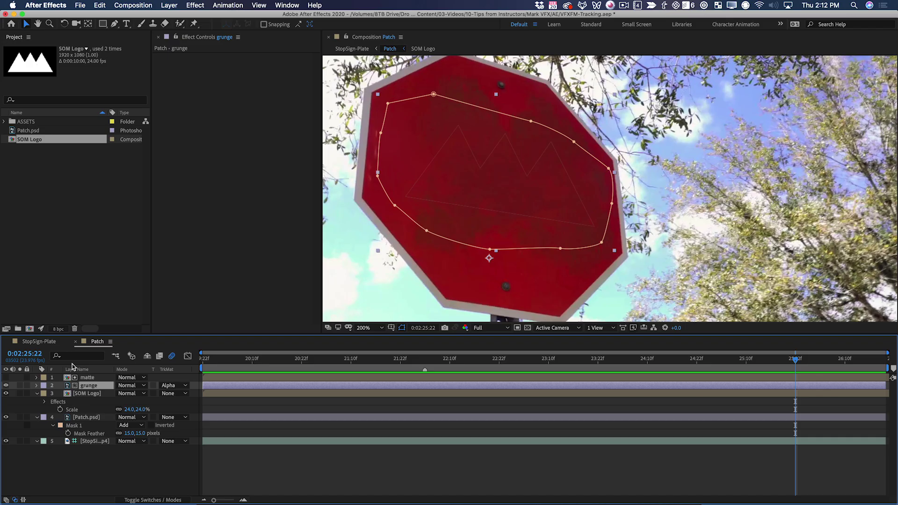
Fully desaturate the grunge layer with Hue/Saturation and tighten its input range with Levels
key(ctrl+space)
text(ue)
key(Return)
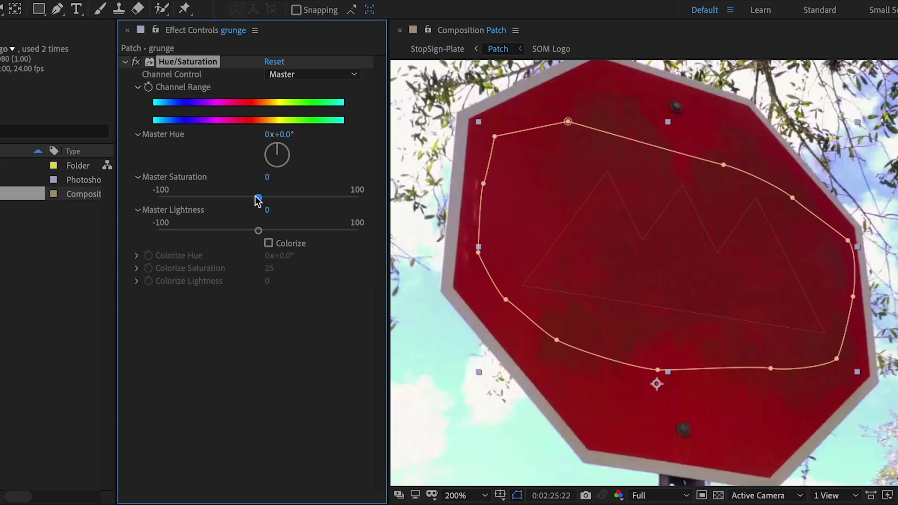
drag(240, 142, 127, 143)
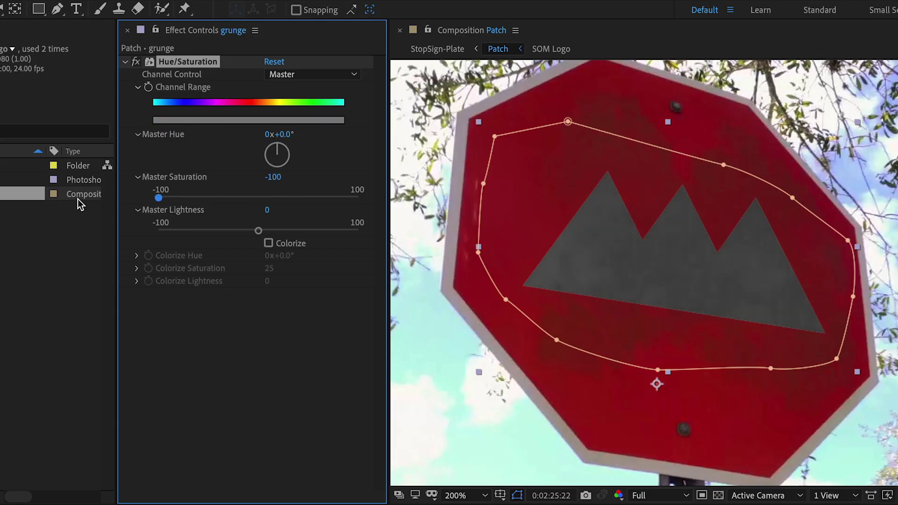
key(ctrl+space)
text(levels)
key(Return)
drag(161, 379, 209, 380)
drag(352, 379, 184, 380)
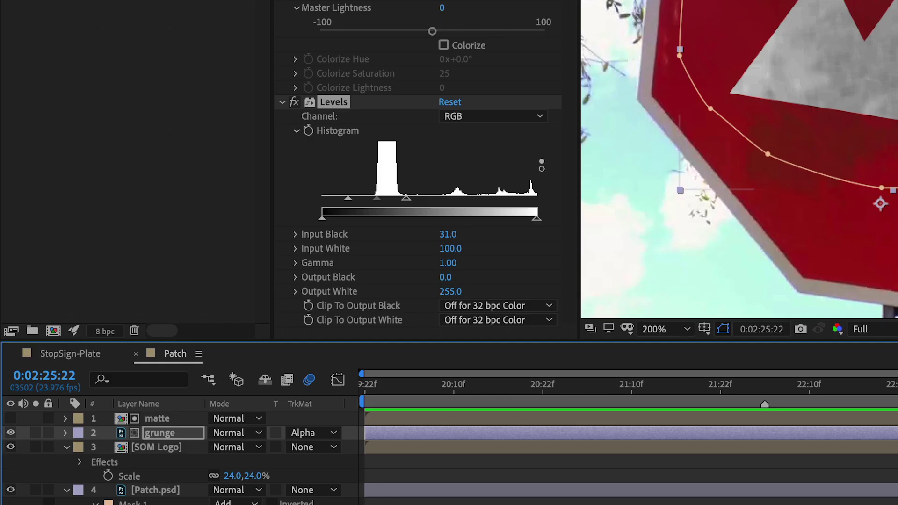
Set the grunge layer to Multiply, fine-tune Levels input white, and lower opacity to 44%
click(247, 433)
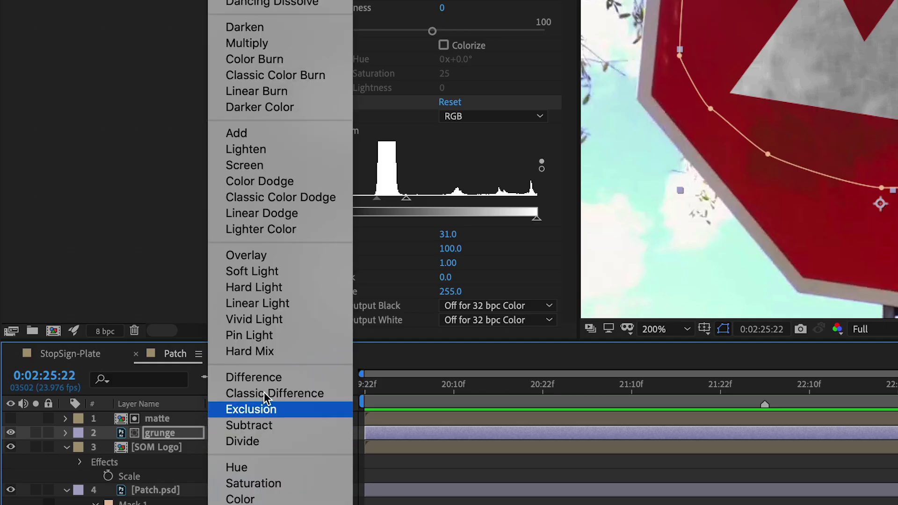
click(313, 42)
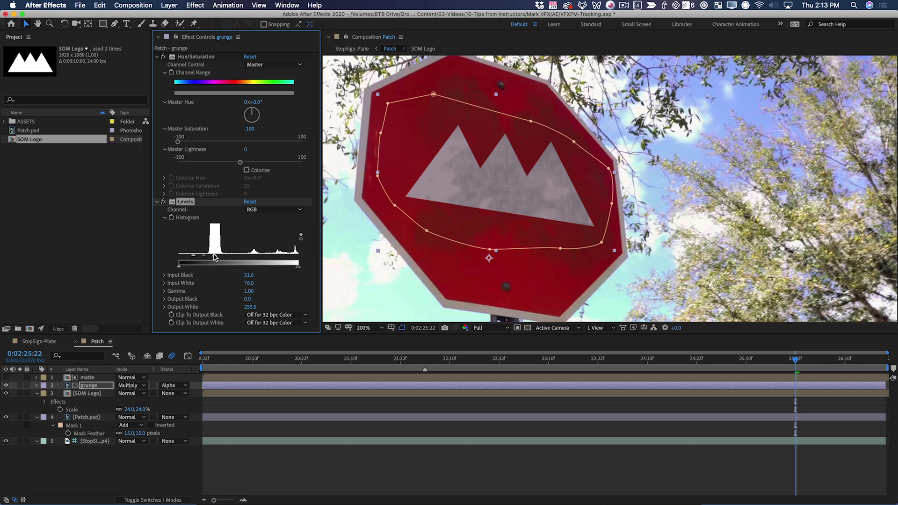
drag(214, 257, 217, 256)
key(t)
drag(122, 394, 59, 394)
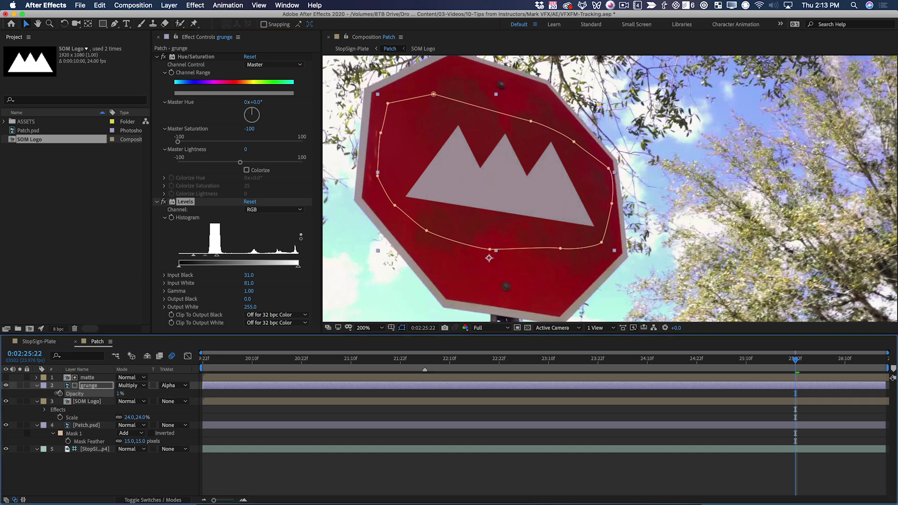
click(88, 402)
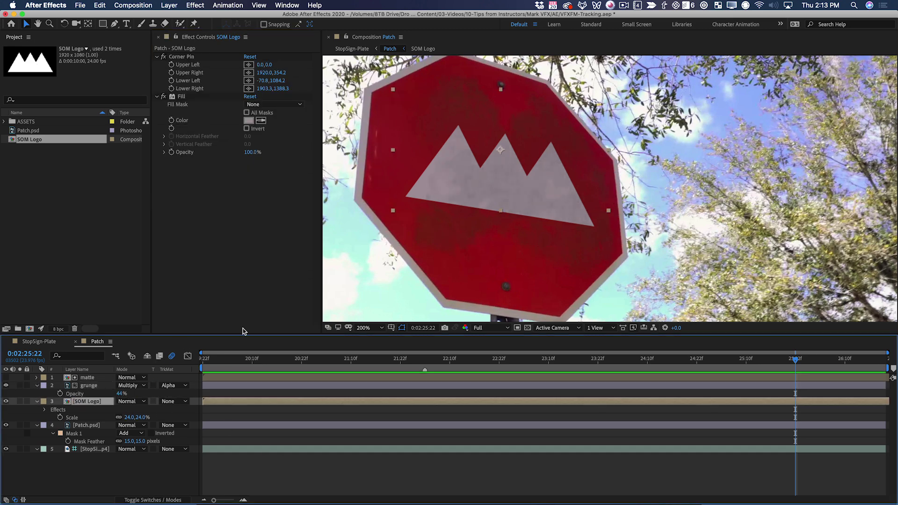
Give the SOM Logo layer a Fast Box Blur with Blur Radius 2, then fit the frame and deselect
scroll(501, 210, up, 1)
scroll(709, 206, up, 1)
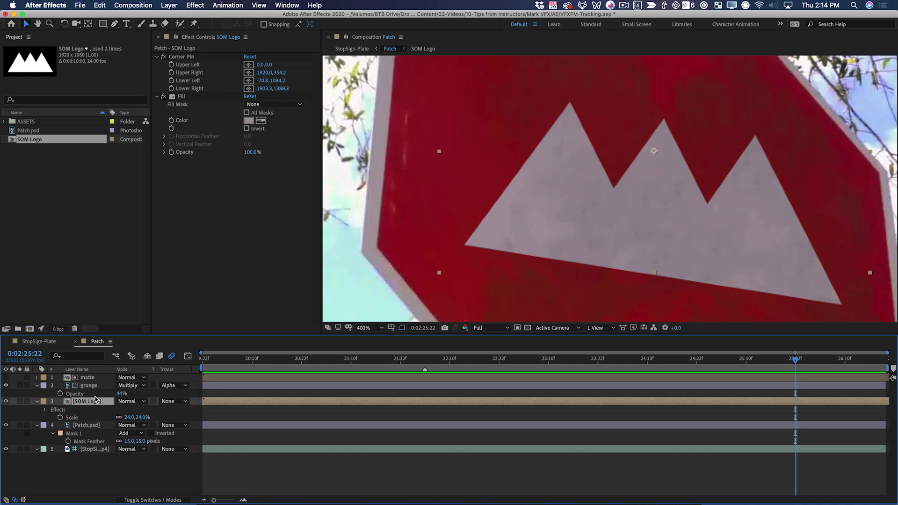
key(ctrl+space)
text(fast)
key(Return)
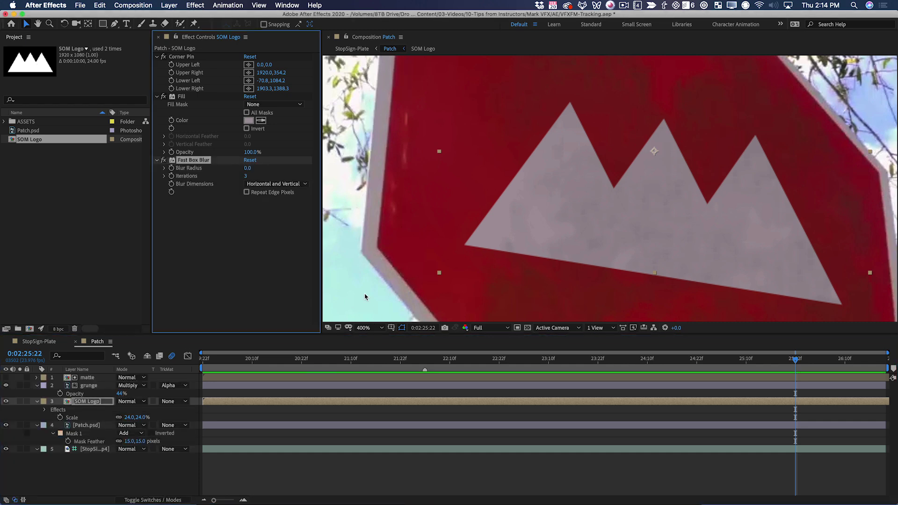
click(248, 168)
text(2)
key(Return)
key(shift+slash)
key(F2)
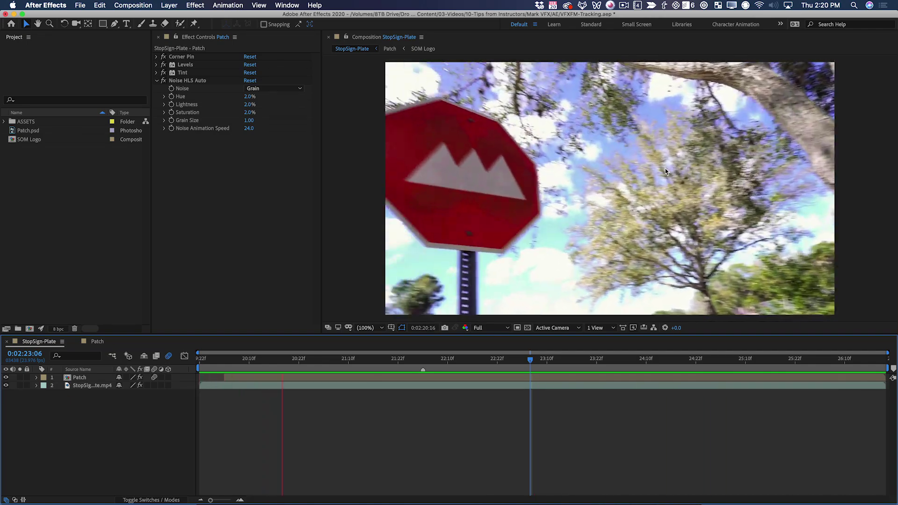
Expand the Patch layer's Tint and Levels effects in Effect Controls
click(157, 73)
click(157, 65)
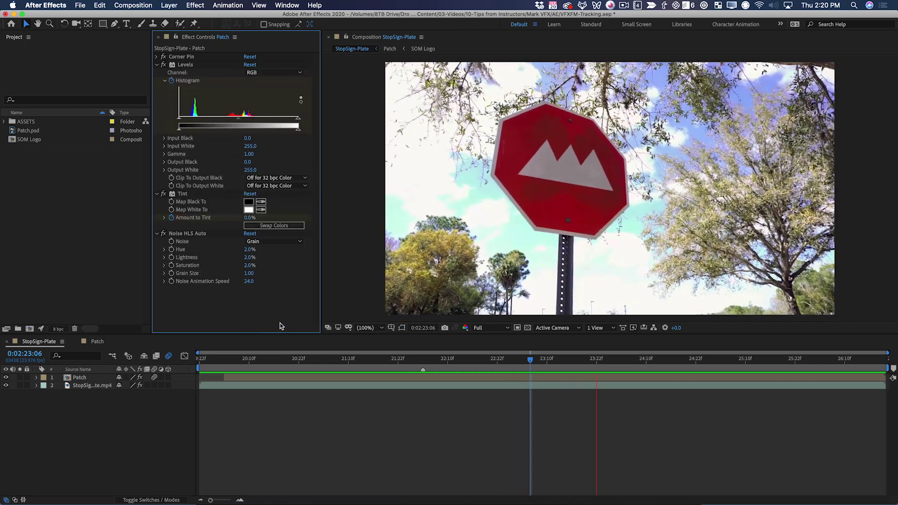